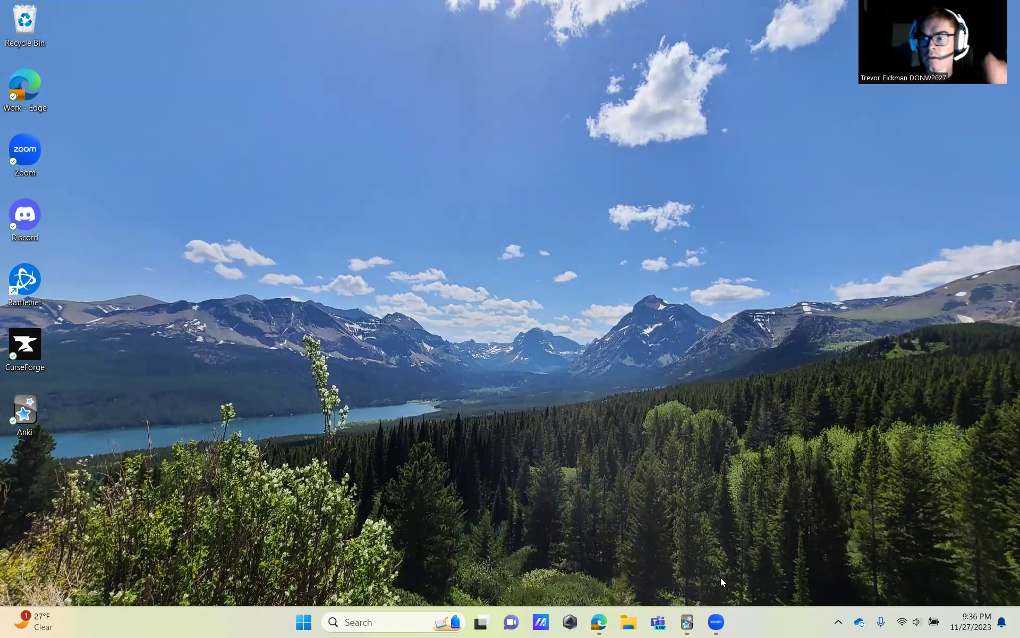
Bring Anki to the front, maximize it, and open the browser listing all 46321 cards
mouse_move(696, 620)
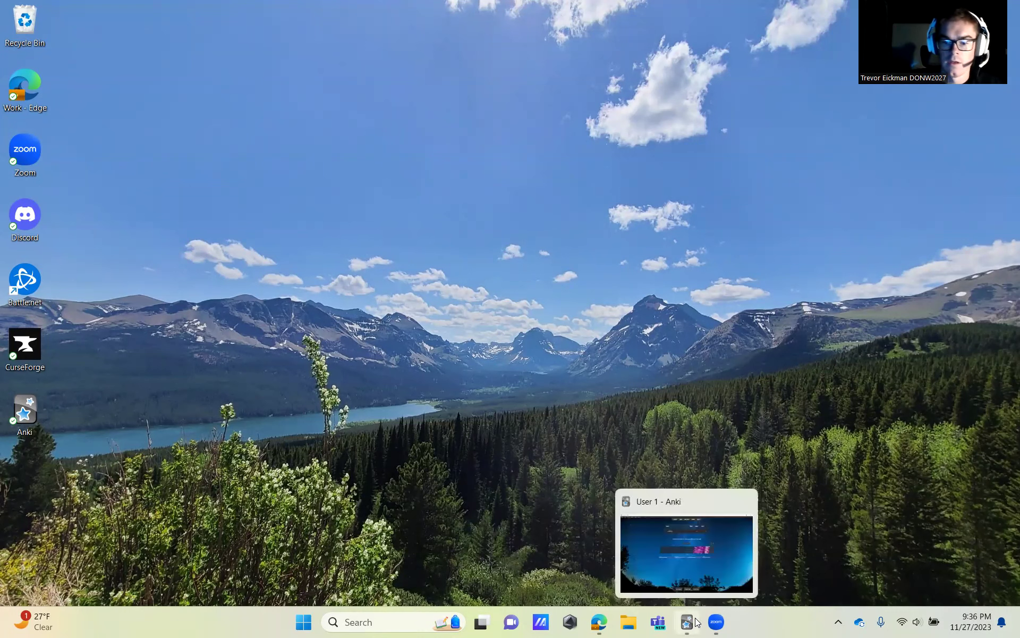
click(701, 562)
key(super+Up)
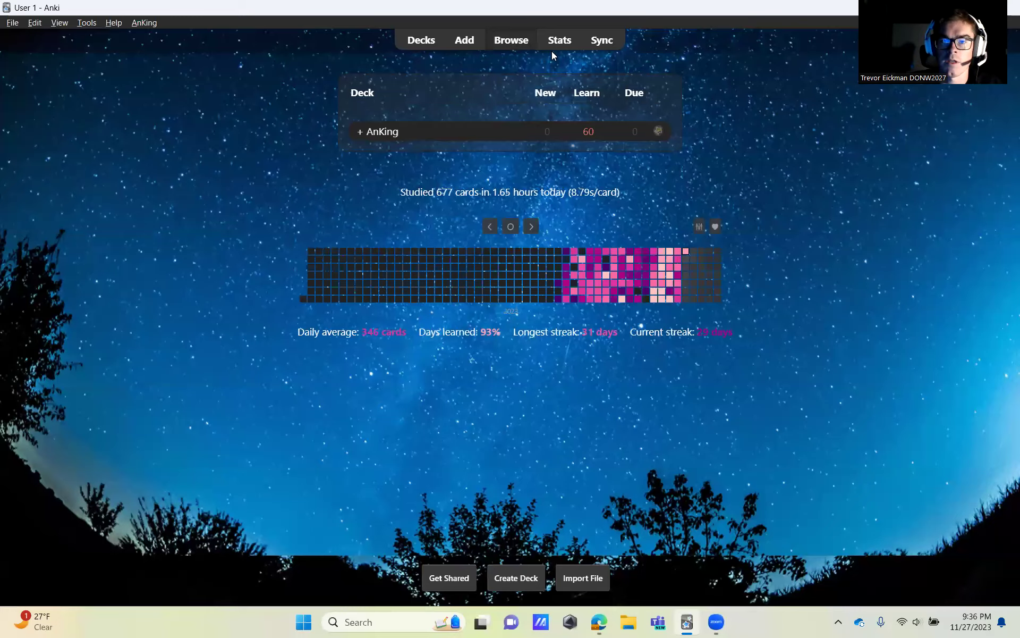
key(b)
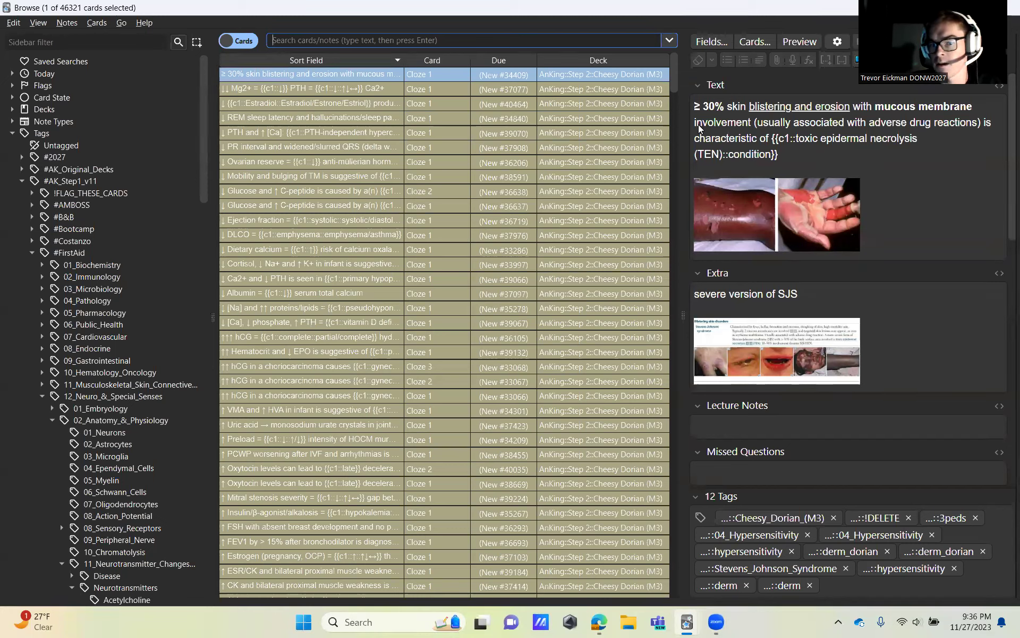
scroll(97, 175, down, 1)
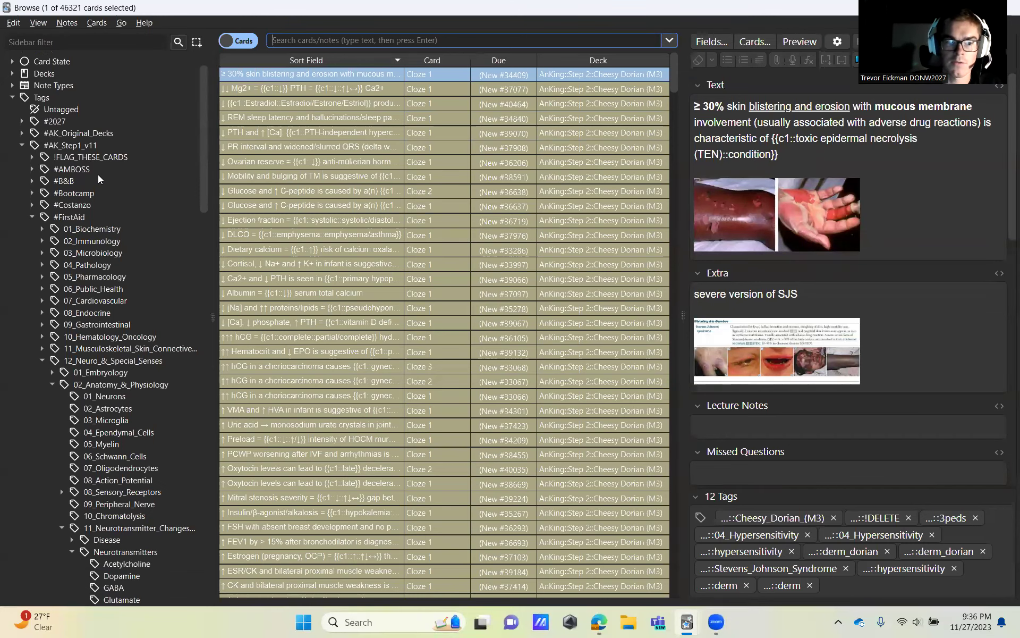
scroll(98, 175, down, 5)
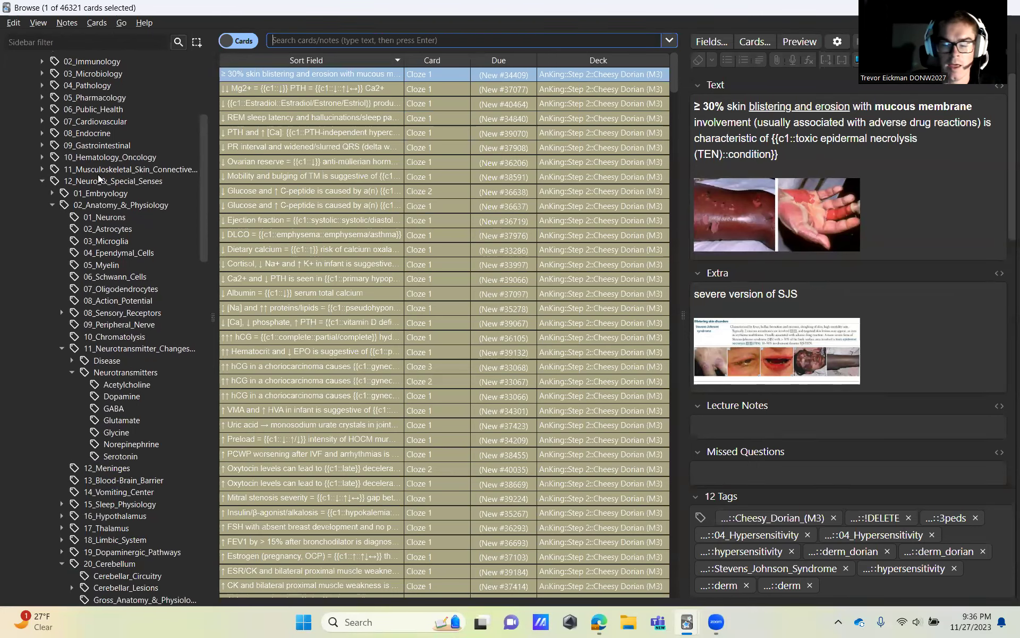
scroll(98, 175, up, 10)
scroll(96, 176, down, 15)
scroll(93, 181, down, 20)
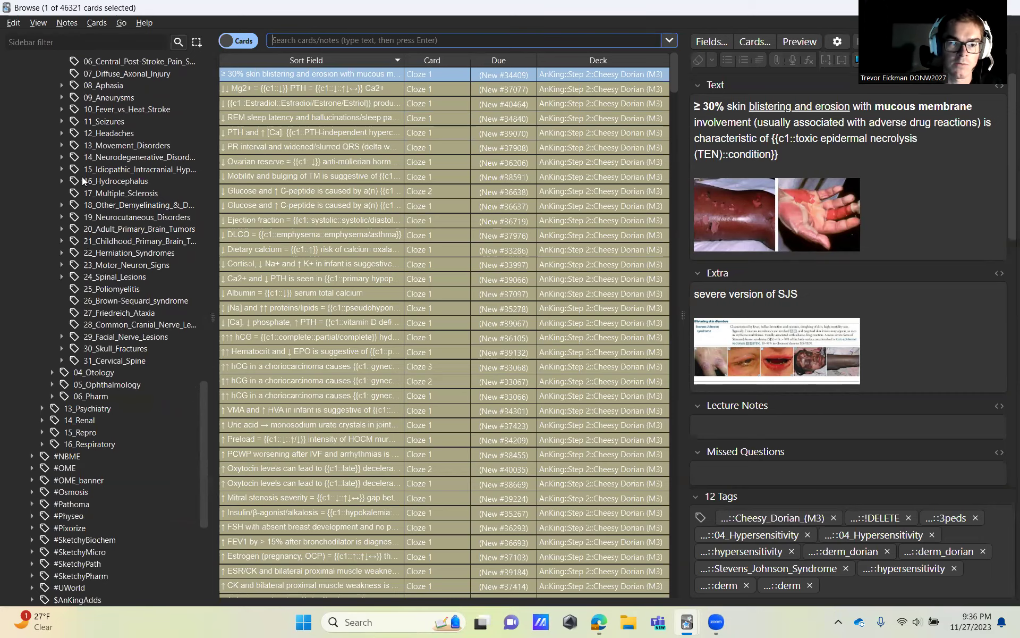
scroll(87, 175, up, 20)
scroll(82, 182, up, 3)
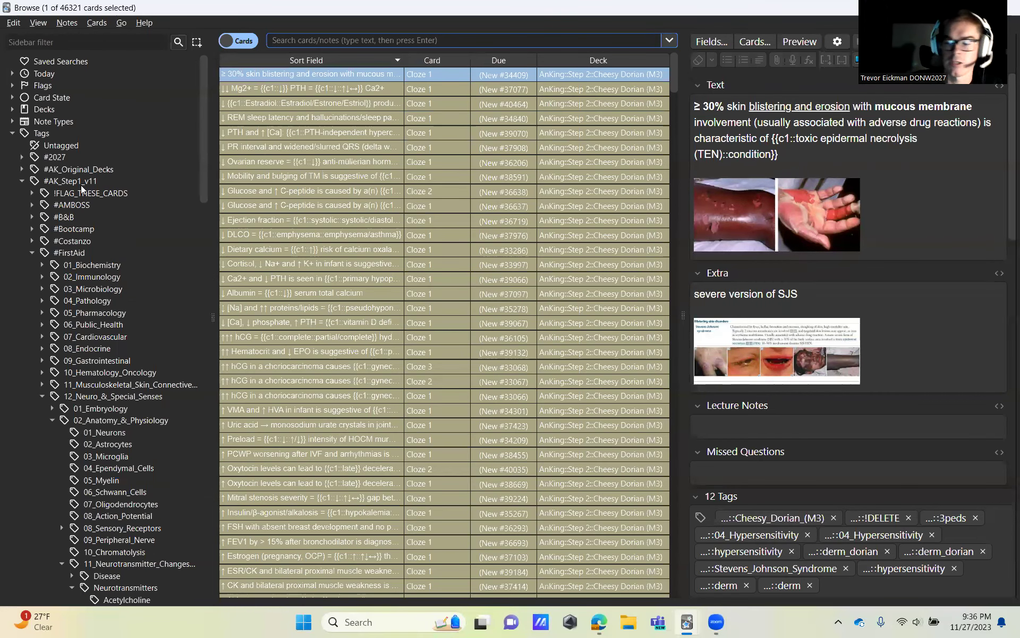
scroll(132, 217, down, 3)
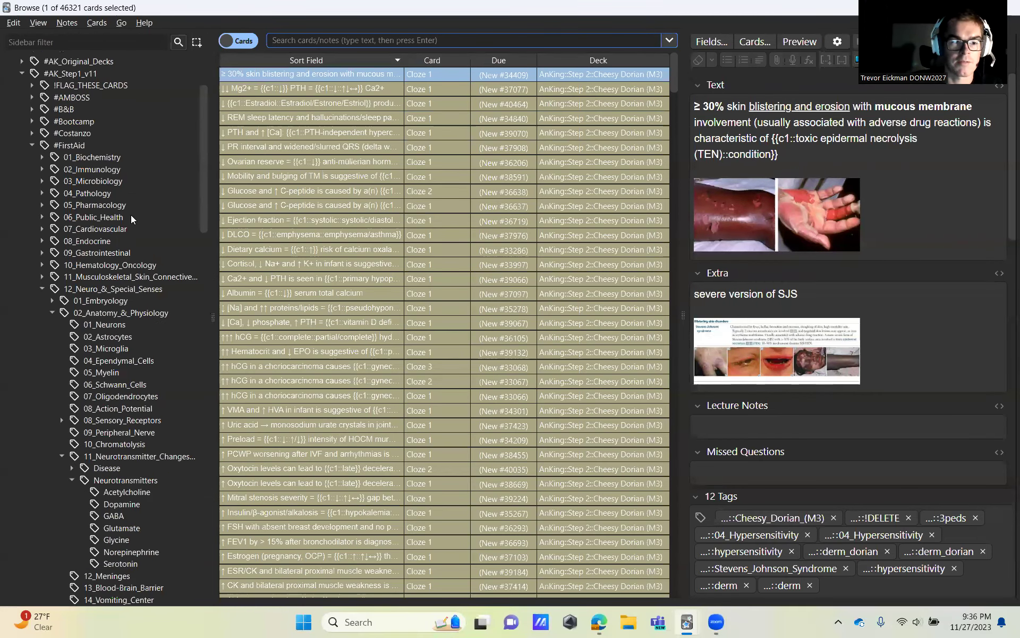
scroll(131, 217, down, 5)
scroll(132, 217, up, 5)
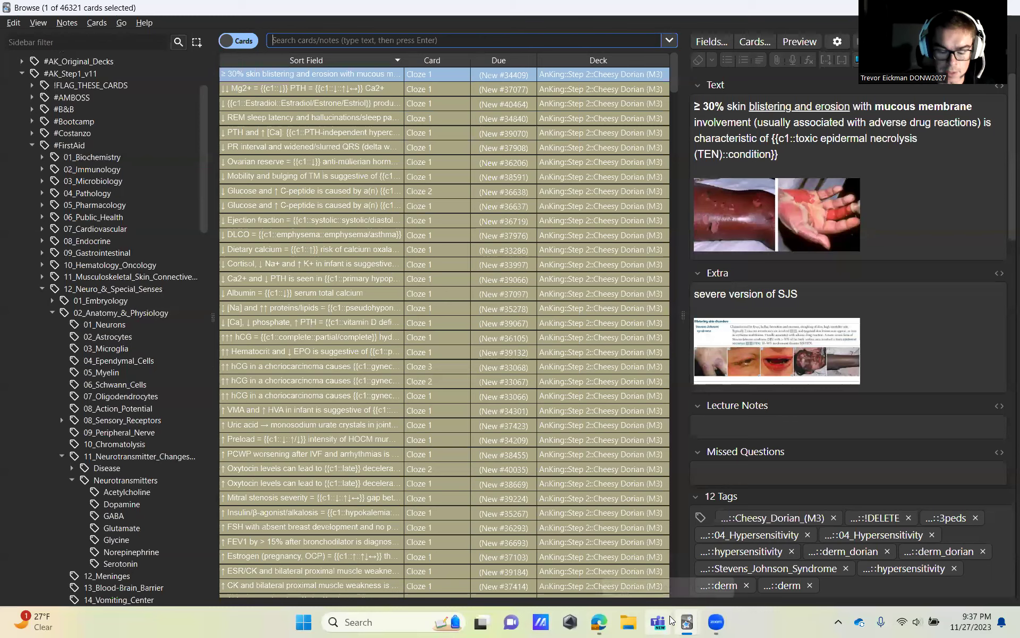
scroll(143, 256, down, 3)
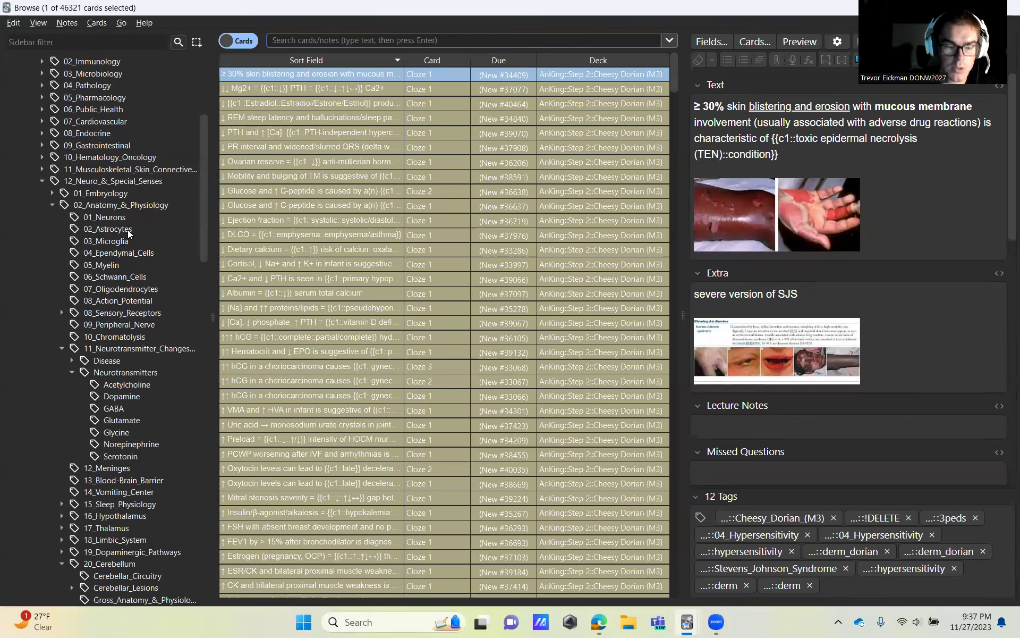
scroll(87, 212, up, 4)
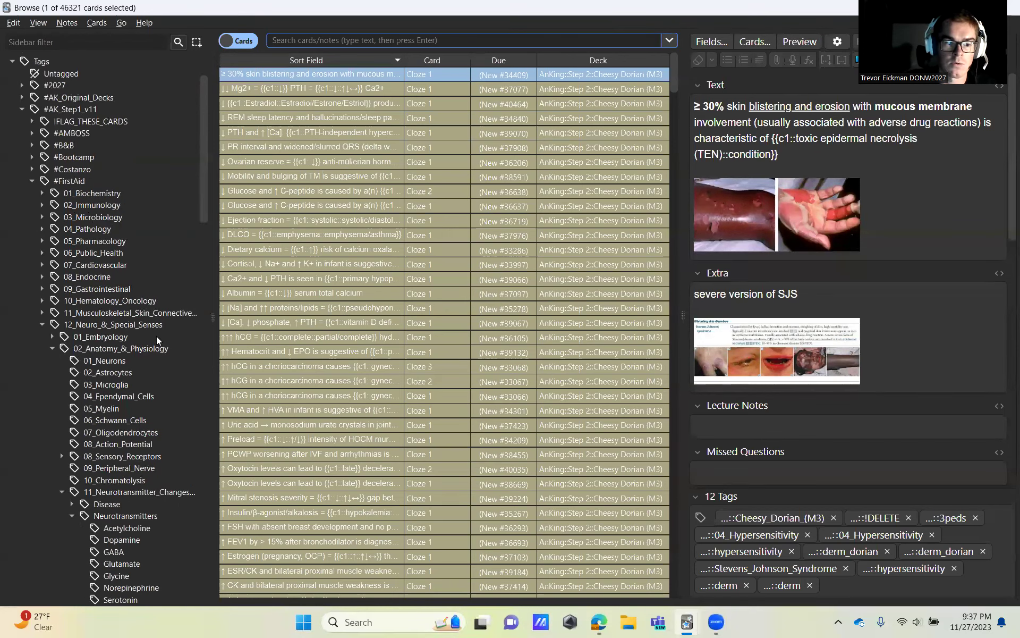
scroll(156, 336, down, 7)
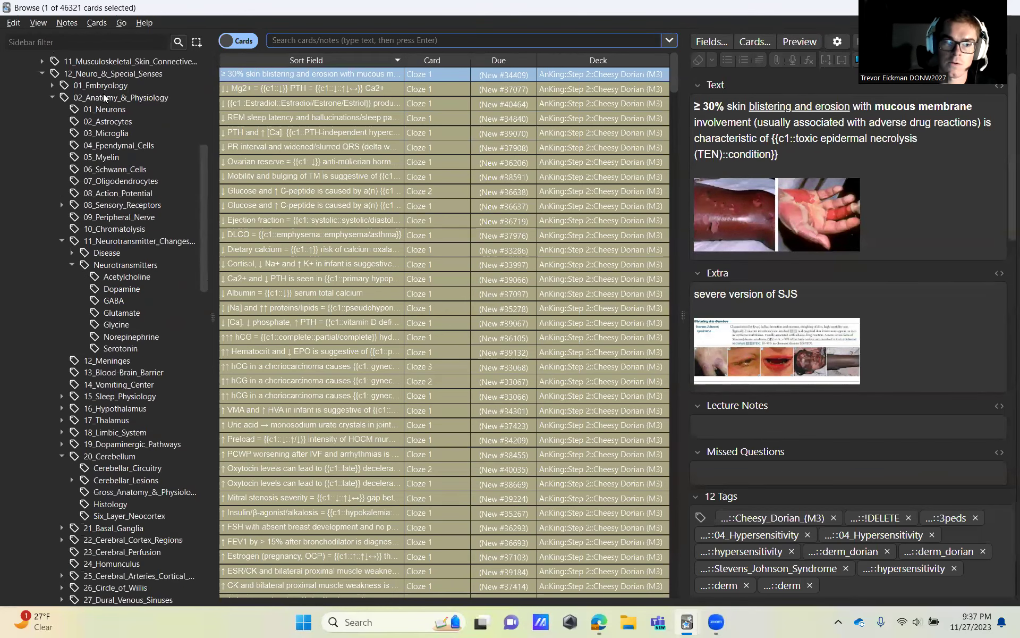
Show the 41 11_Neurotransmitter_Changes_with_Disease cards and expand its Disease subtags
click(114, 244)
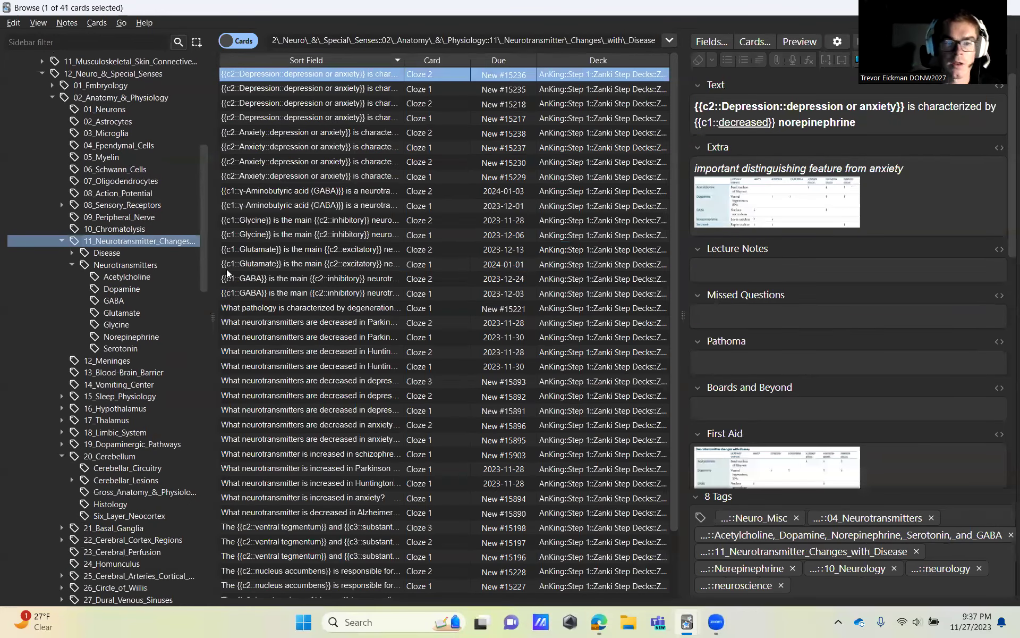
click(72, 253)
click(122, 265)
click(138, 241)
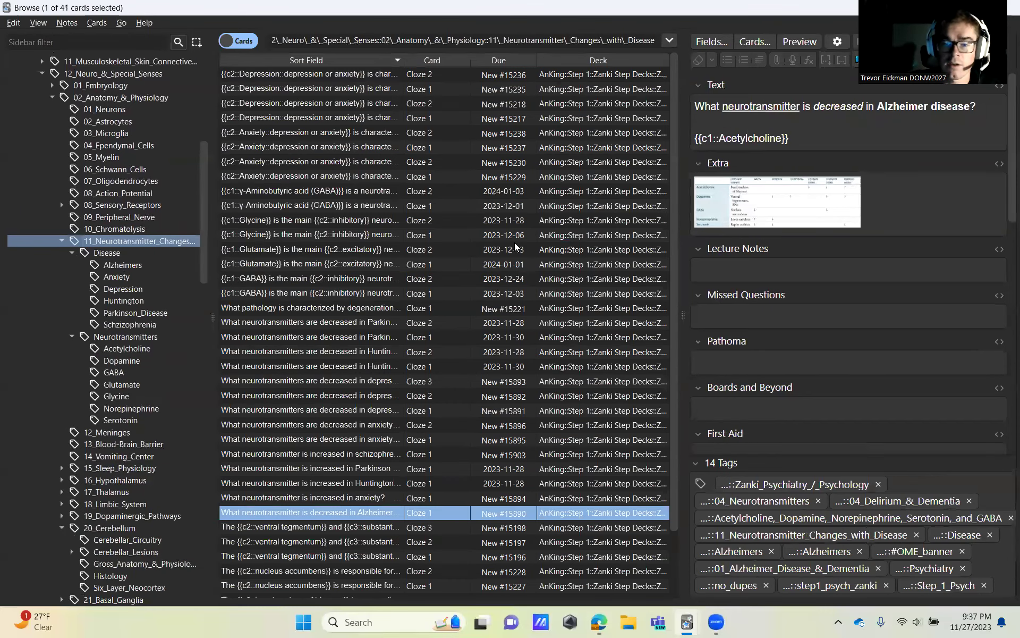
scroll(505, 125, down, 1)
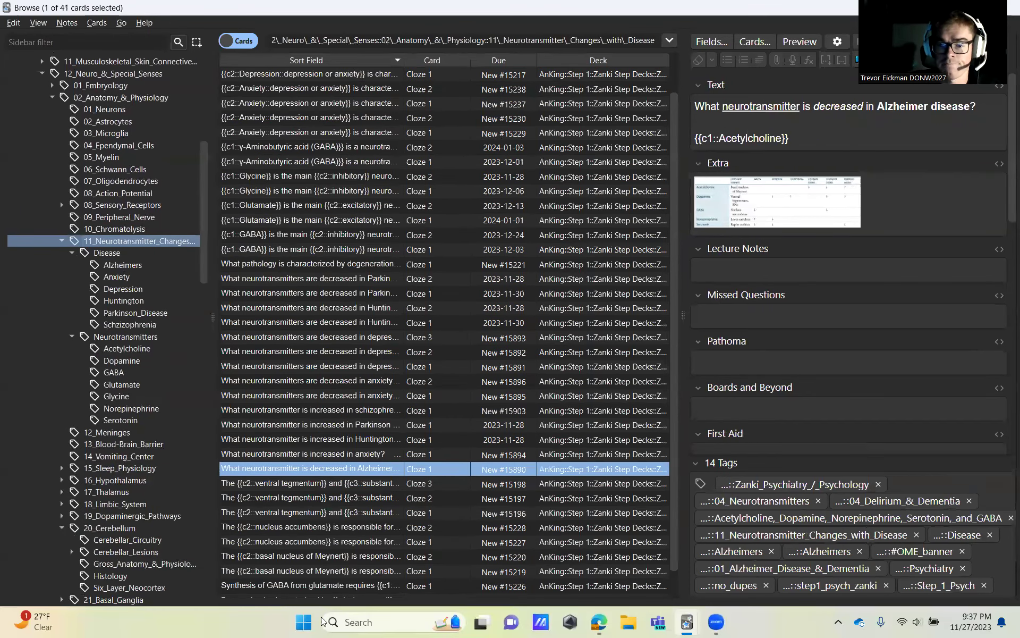
scroll(554, 230, down, 1)
scroll(554, 230, up, 2)
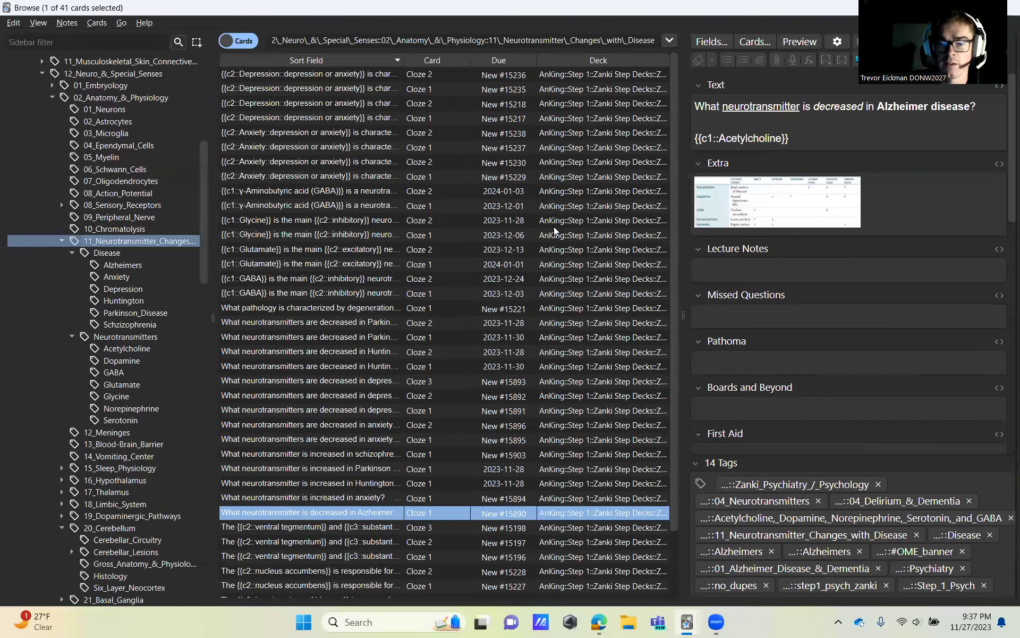
Check the Alzheimers, Anxiety, Depression and Schizophrenia disease subtags
click(141, 265)
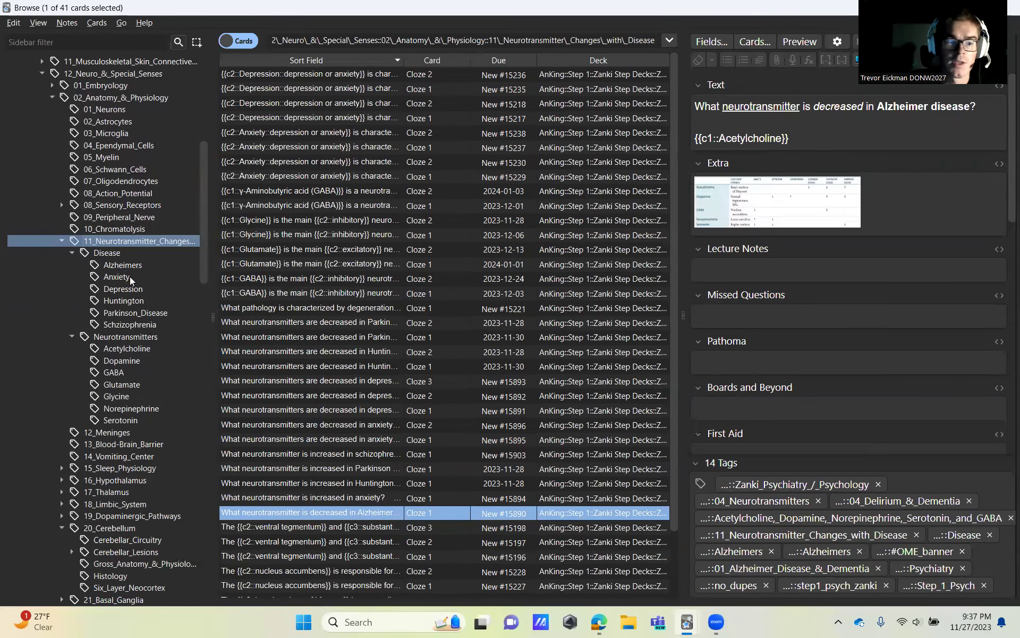
click(130, 277)
click(133, 291)
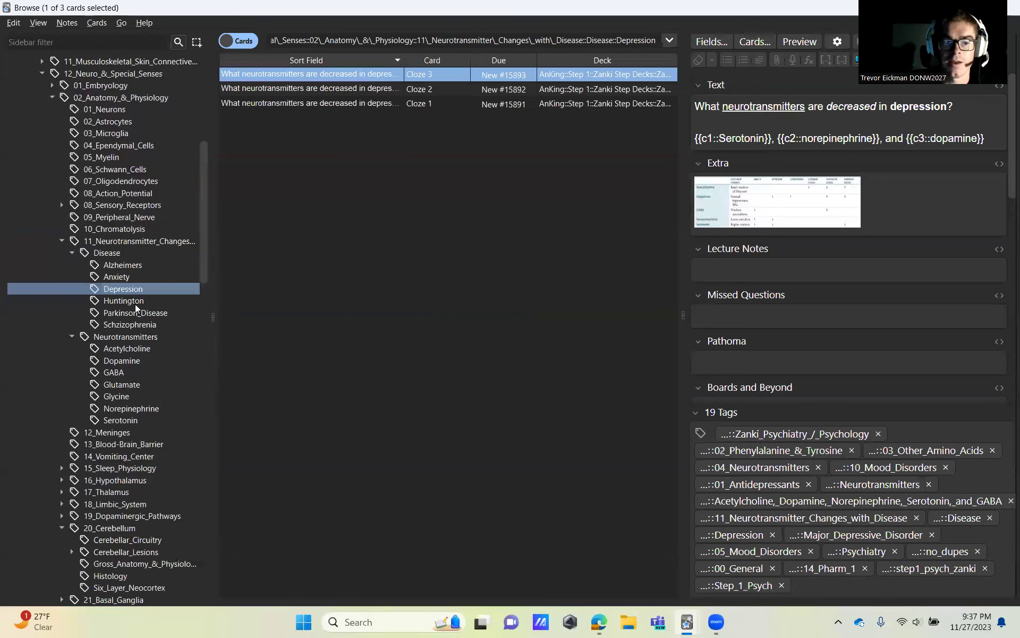
click(142, 326)
Browse the Acetylcholine, Dopamine, Norepinephrine and Serotonin subtags, ending on the five Dopamine cards
click(133, 349)
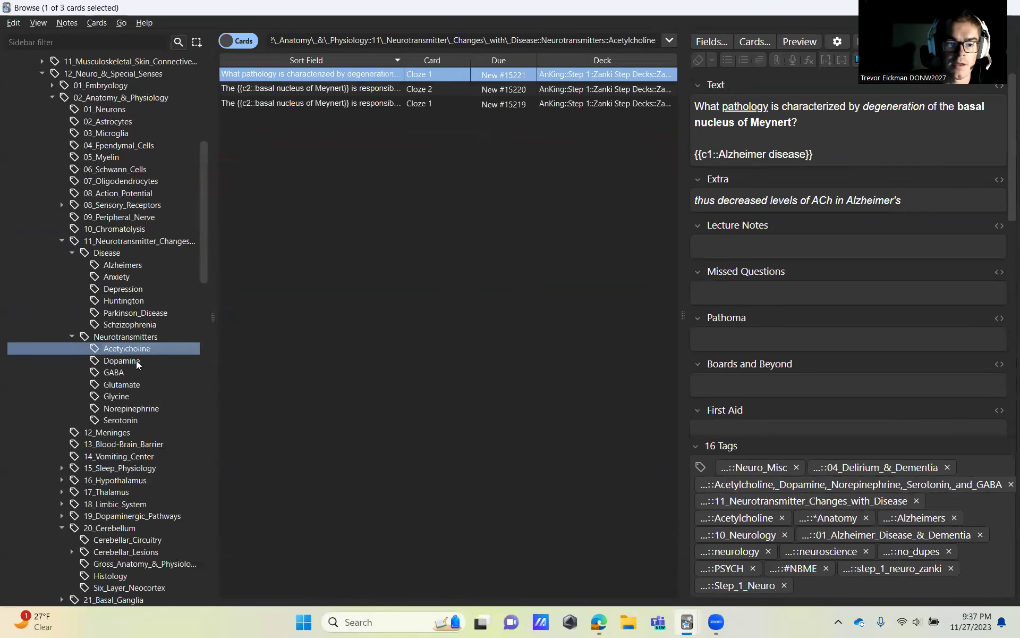
click(138, 362)
click(135, 410)
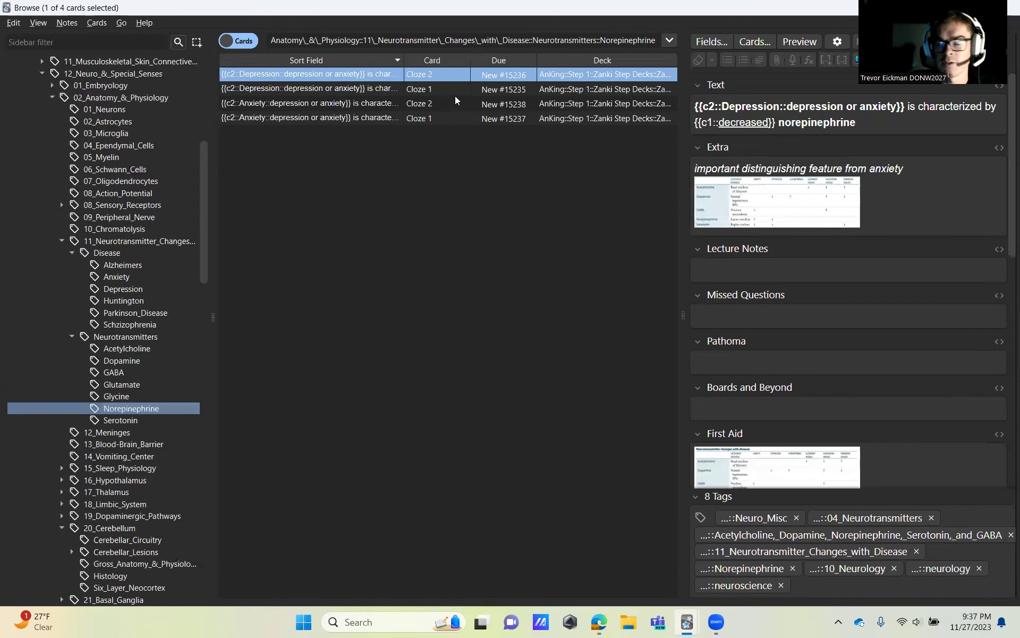
click(119, 420)
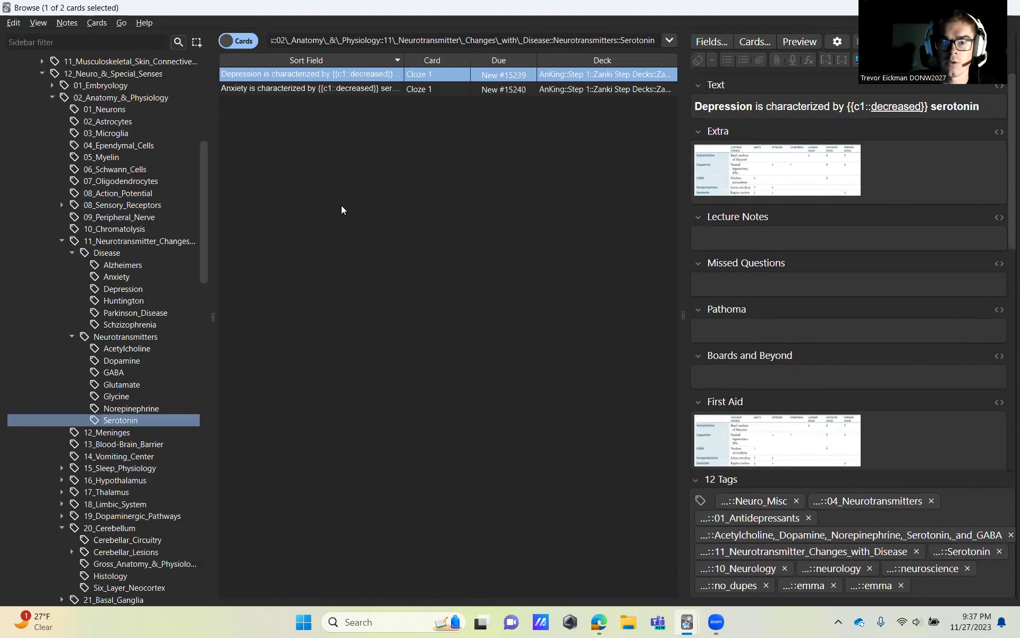
click(444, 90)
click(131, 407)
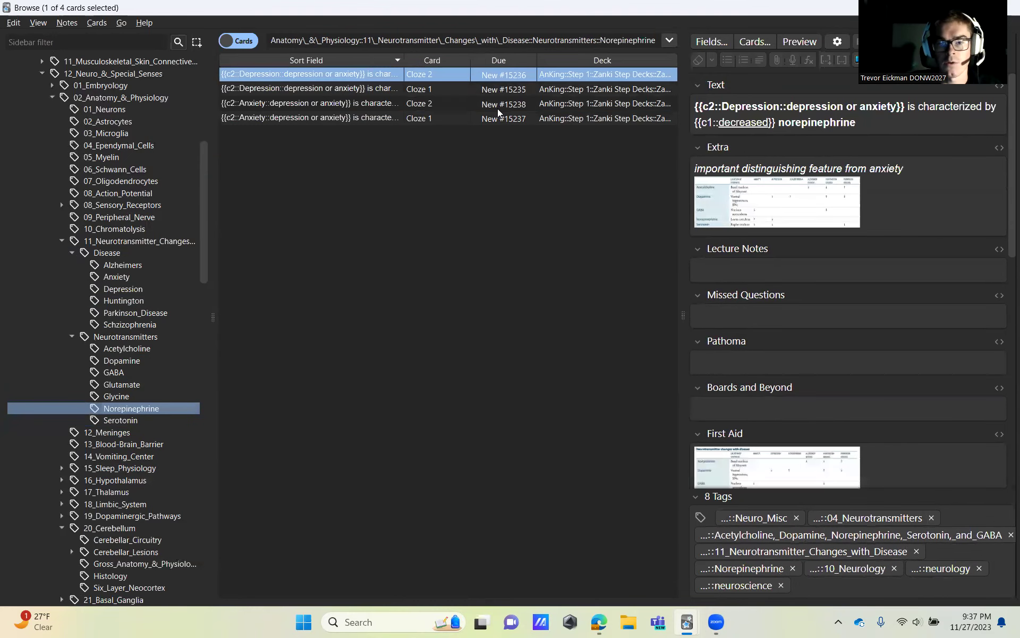
click(129, 360)
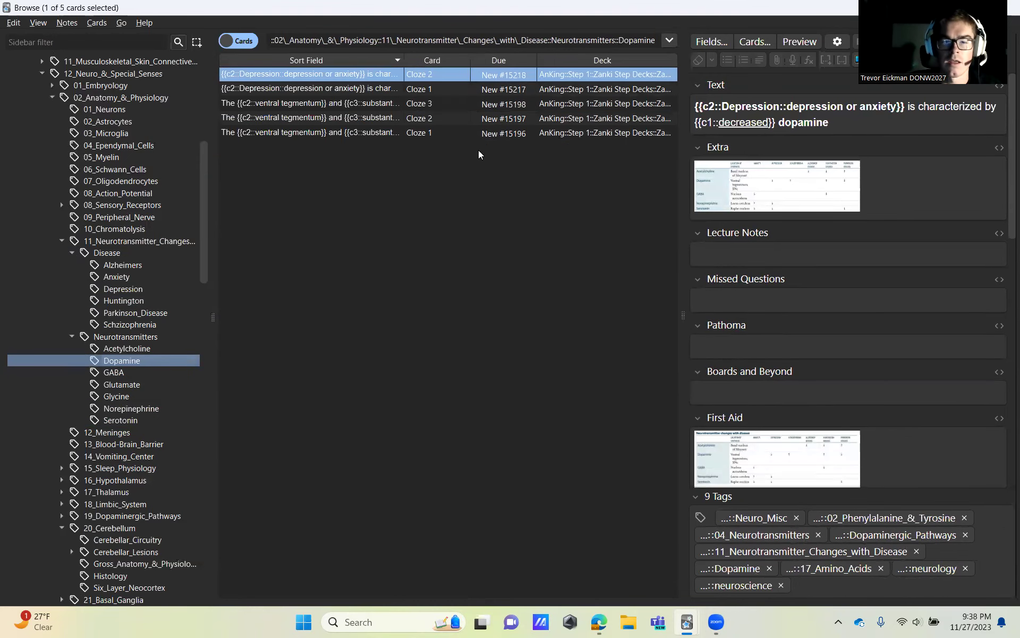
Compare the Dopamine cards: ventral tegmentum notes and the depression Cloze 1 and Cloze 2 cards
click(456, 89)
click(445, 109)
click(444, 132)
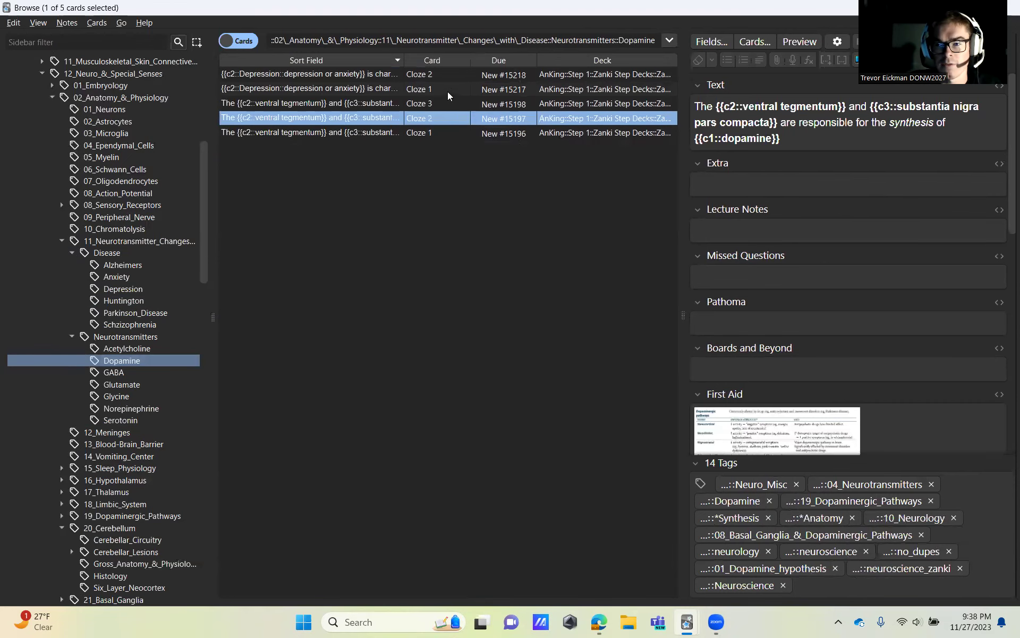
click(445, 118)
click(450, 89)
click(449, 78)
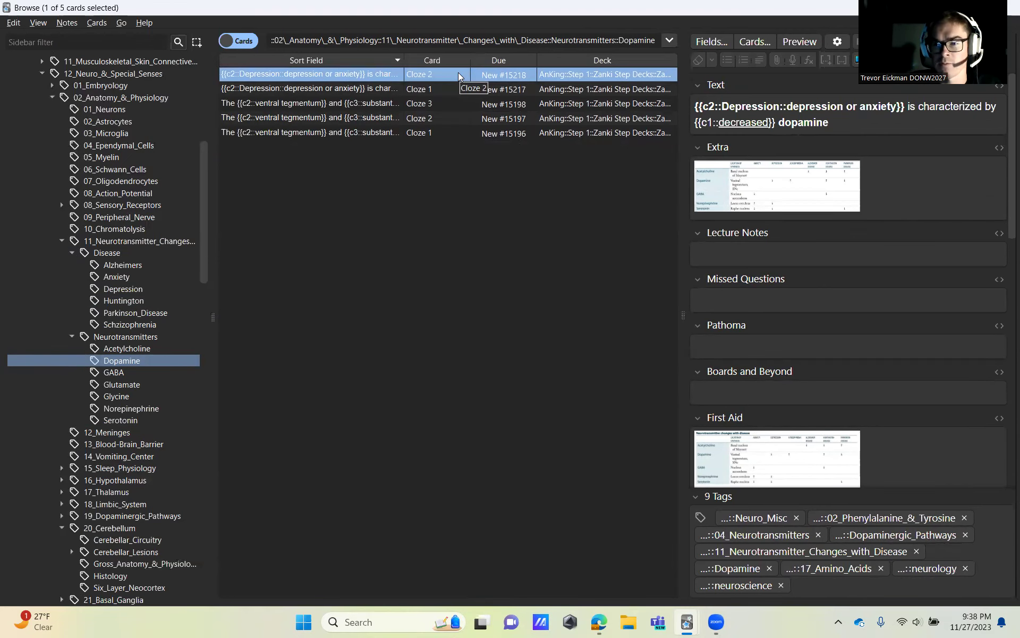
click(458, 89)
Reselect the Cloze 2 depression dopamine card
click(460, 77)
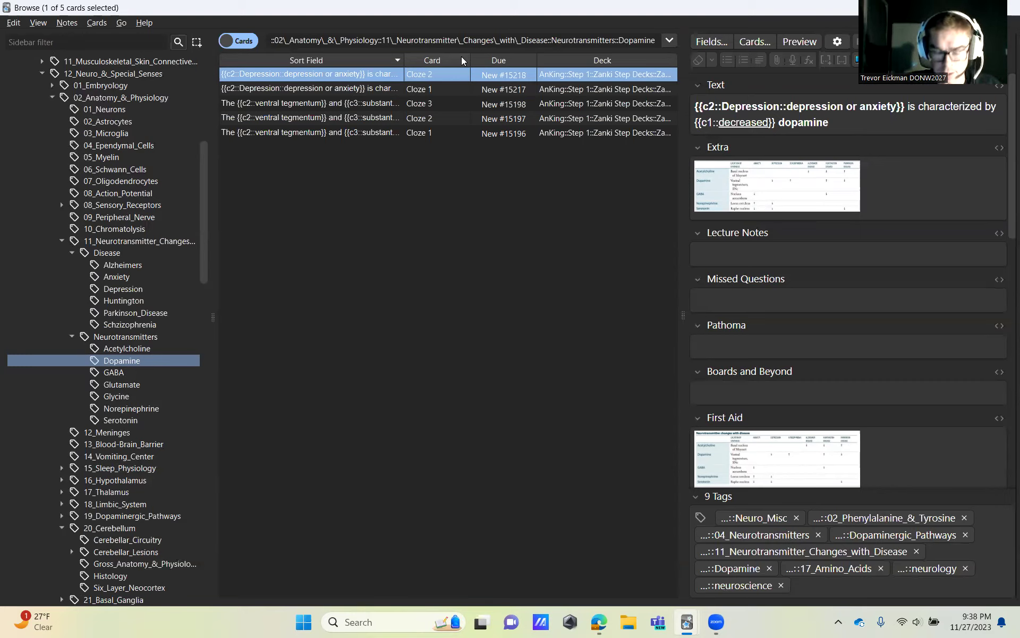
List all neurotransmitter-change cards, then collapse that tag branch and its Disease subtags
click(119, 241)
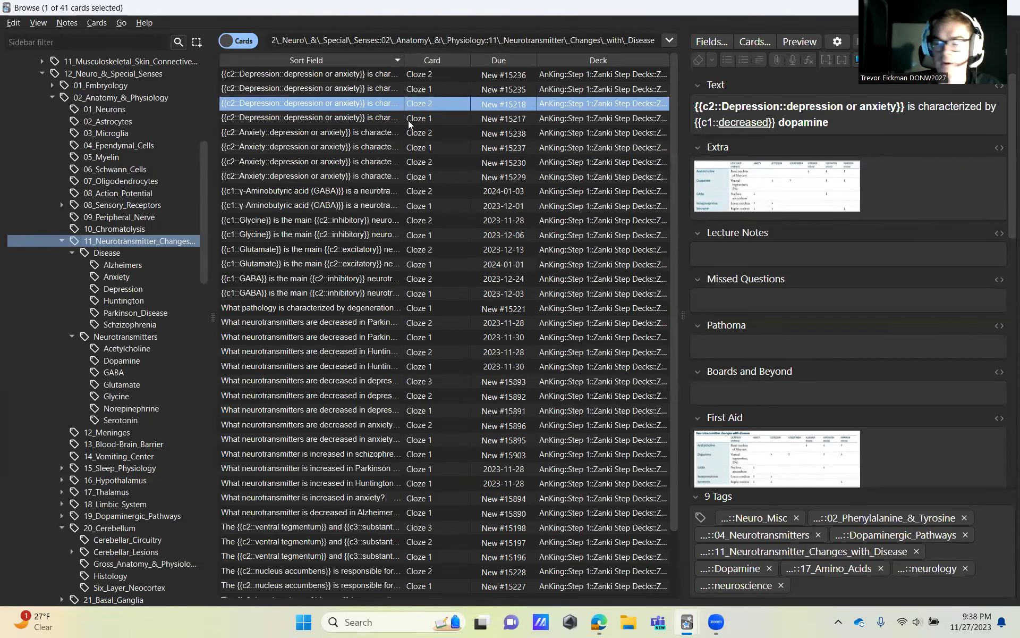
click(72, 254)
click(72, 264)
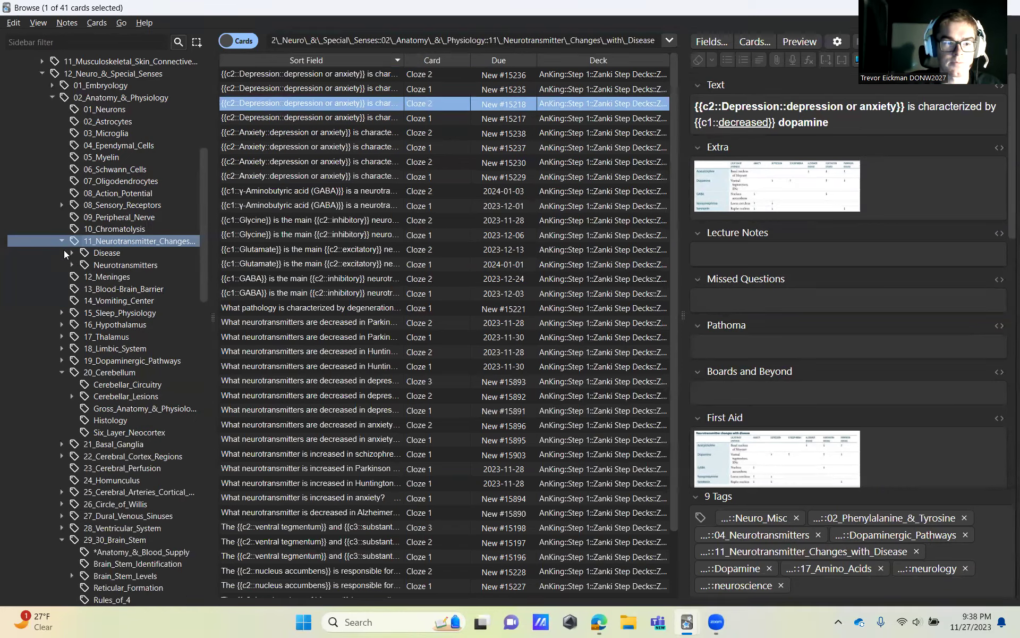
click(62, 241)
scroll(150, 248, down, 5)
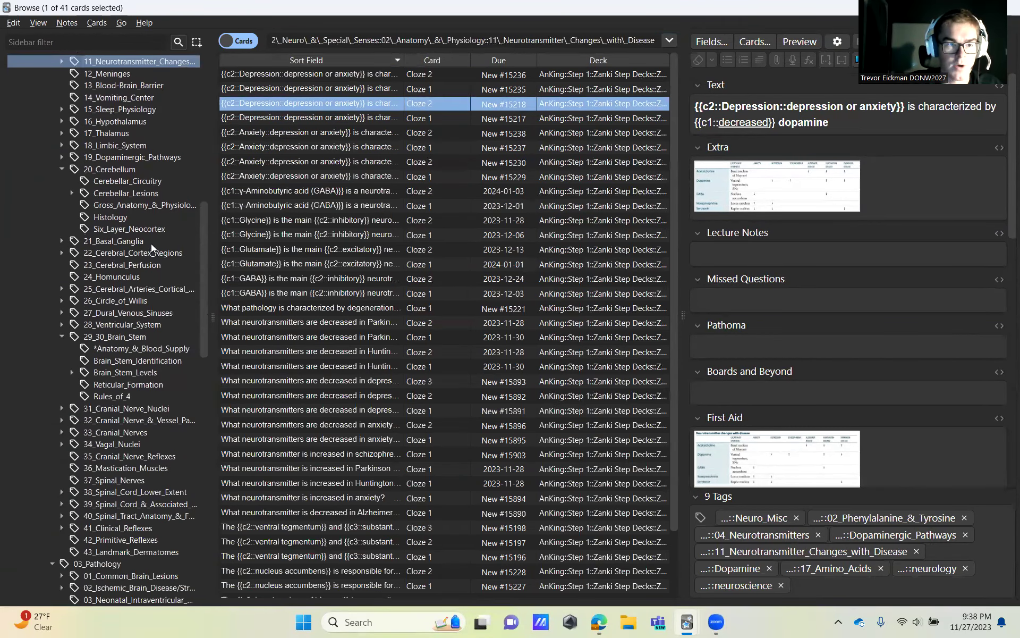
scroll(143, 242, up, 1)
Step through the Cerebellar_Circuitry cards on Purkinje output, deep cerebellar nuclei and dentate nucleus
click(118, 213)
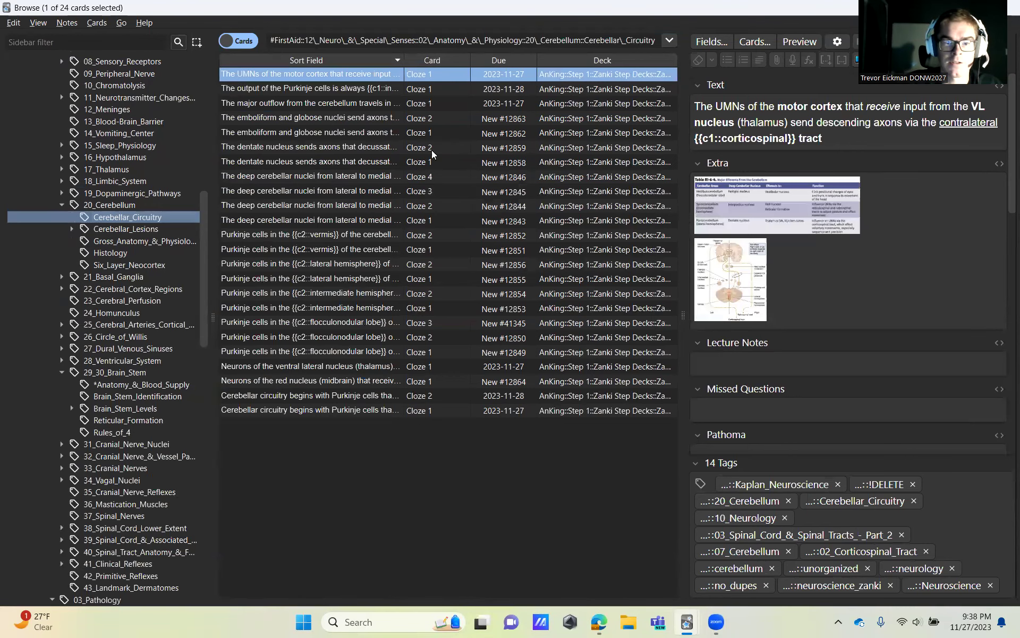
click(544, 151)
click(534, 93)
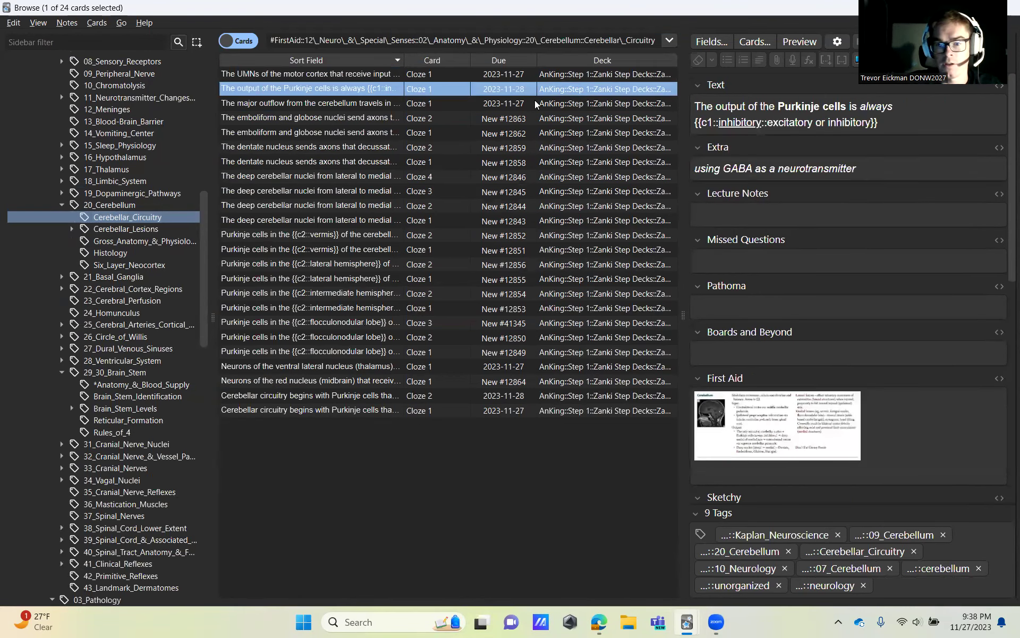
click(534, 264)
click(534, 205)
click(523, 278)
click(521, 293)
click(521, 322)
click(522, 308)
click(524, 278)
click(529, 192)
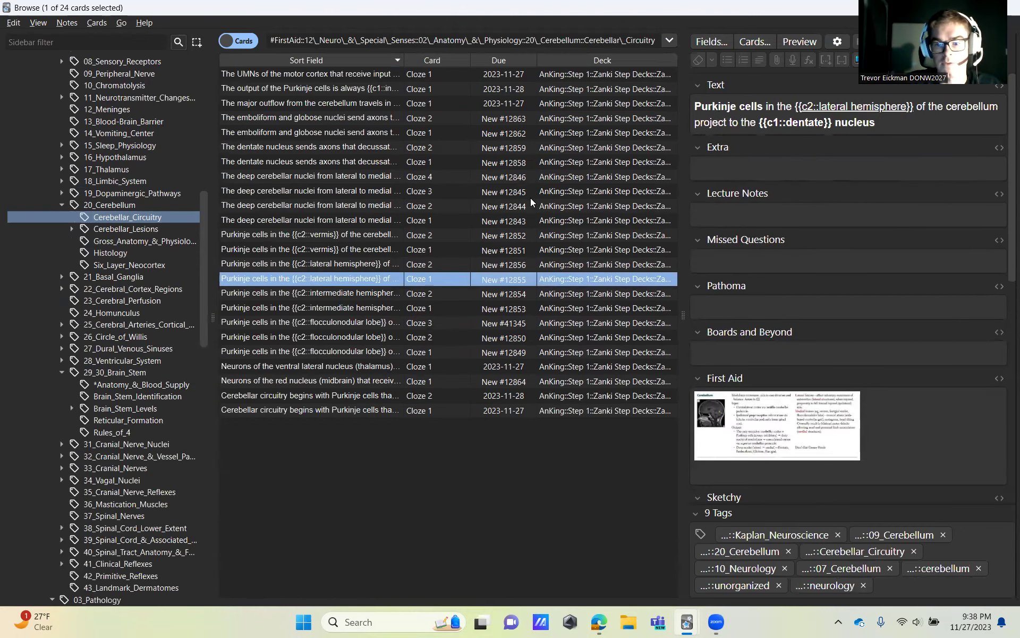
click(523, 161)
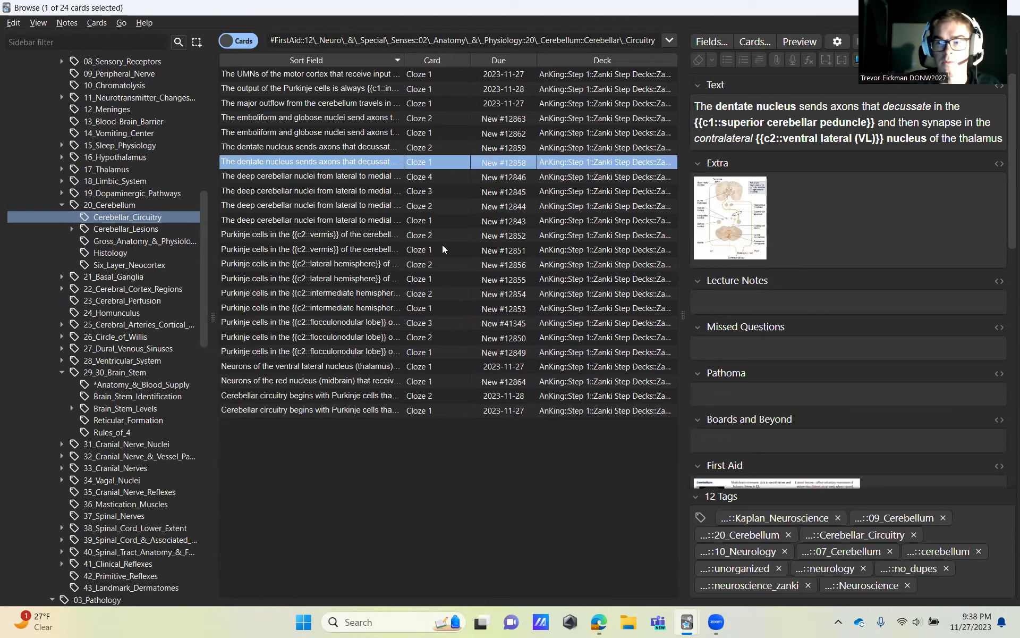
Show the 21 Cerebellar_Lesions cards and review the hallmark, lateral/medial and posterior vermis notes
click(126, 228)
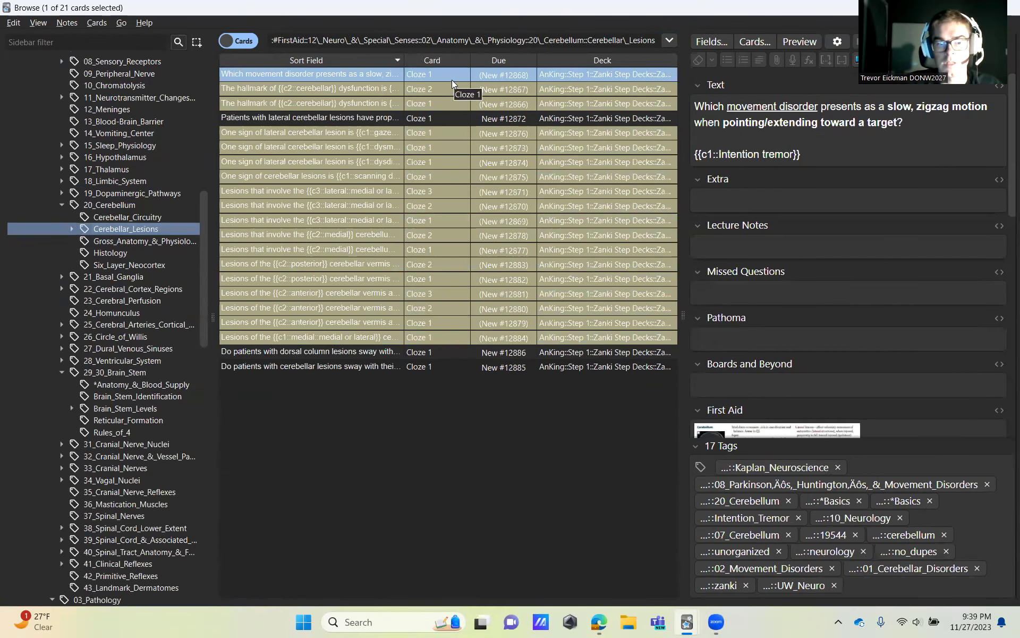
click(441, 99)
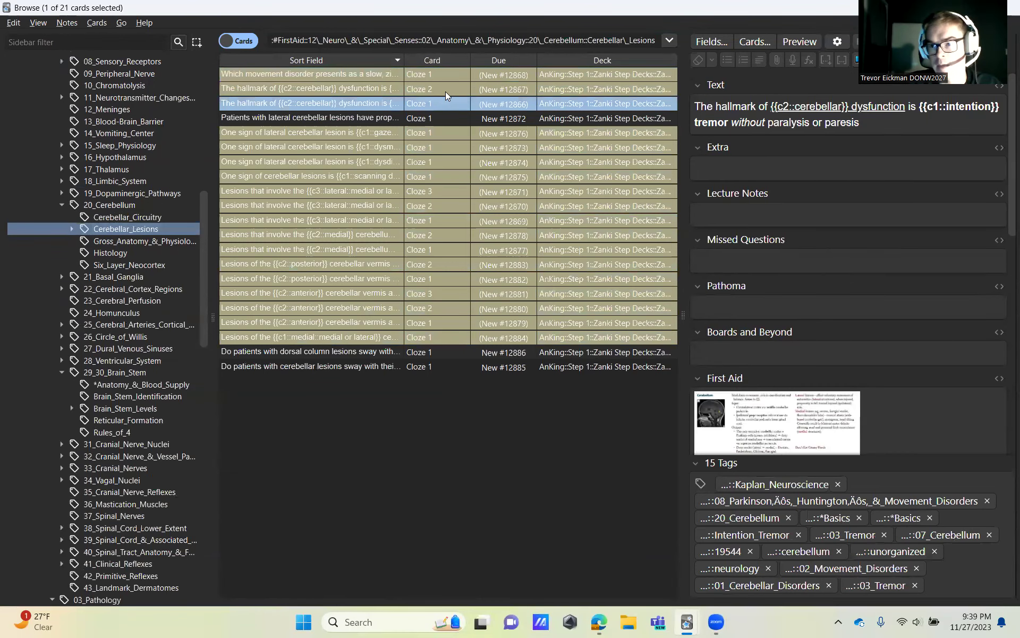
click(445, 119)
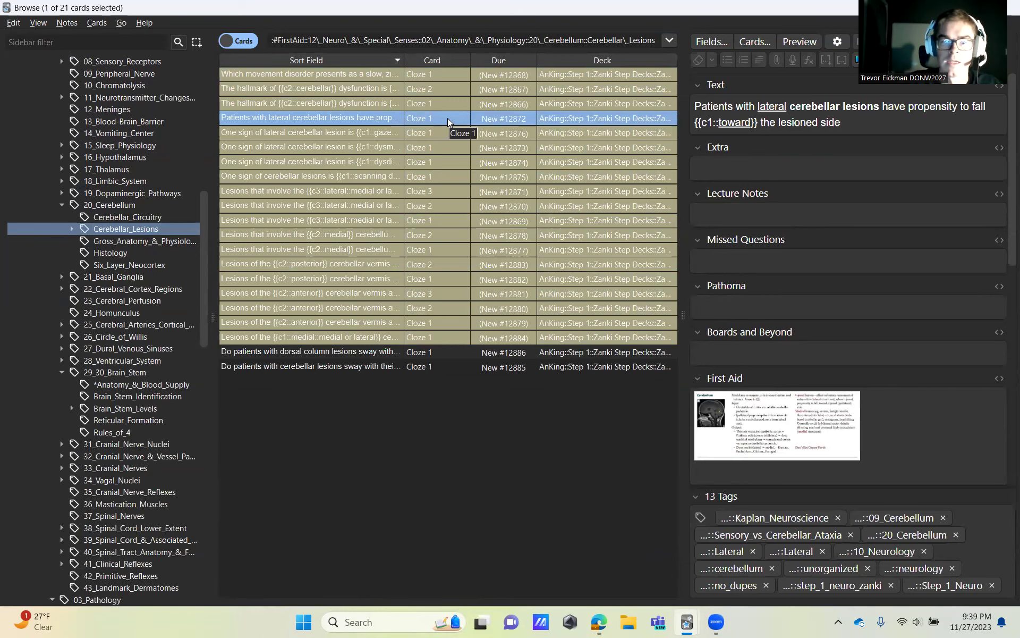
click(442, 162)
click(453, 224)
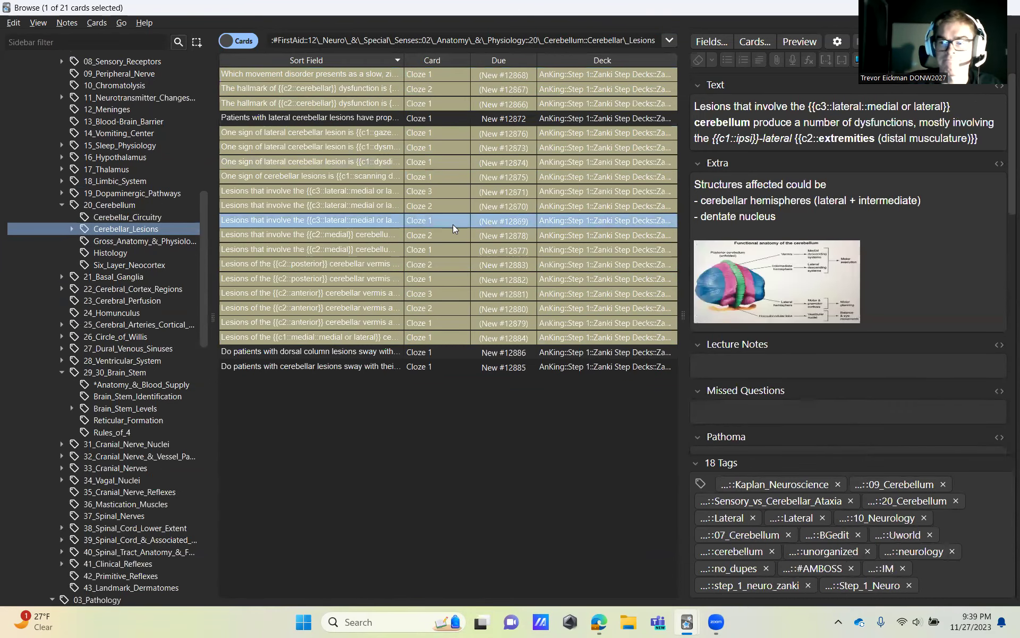
click(482, 269)
click(476, 194)
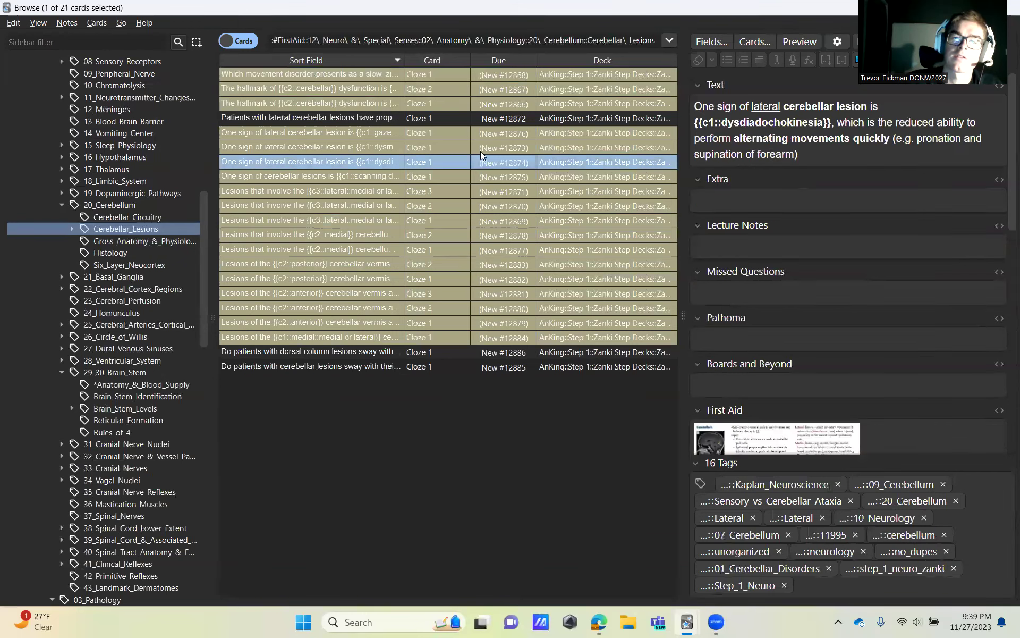
click(481, 191)
click(480, 264)
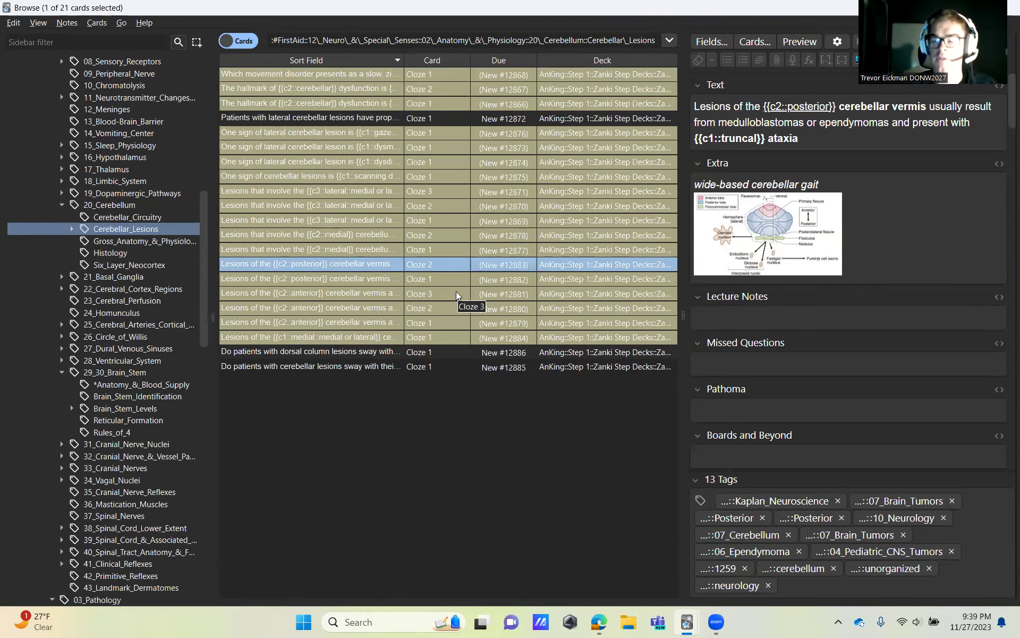
click(458, 114)
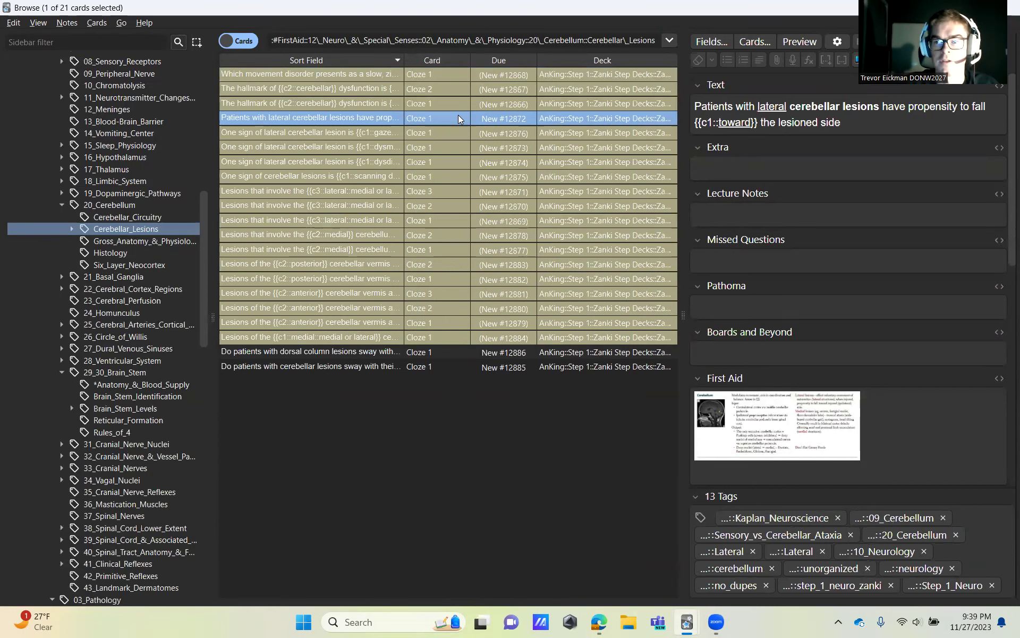
Compare the dorsal column lesion sway card with the cerebellar lesion sway card
click(476, 352)
click(478, 367)
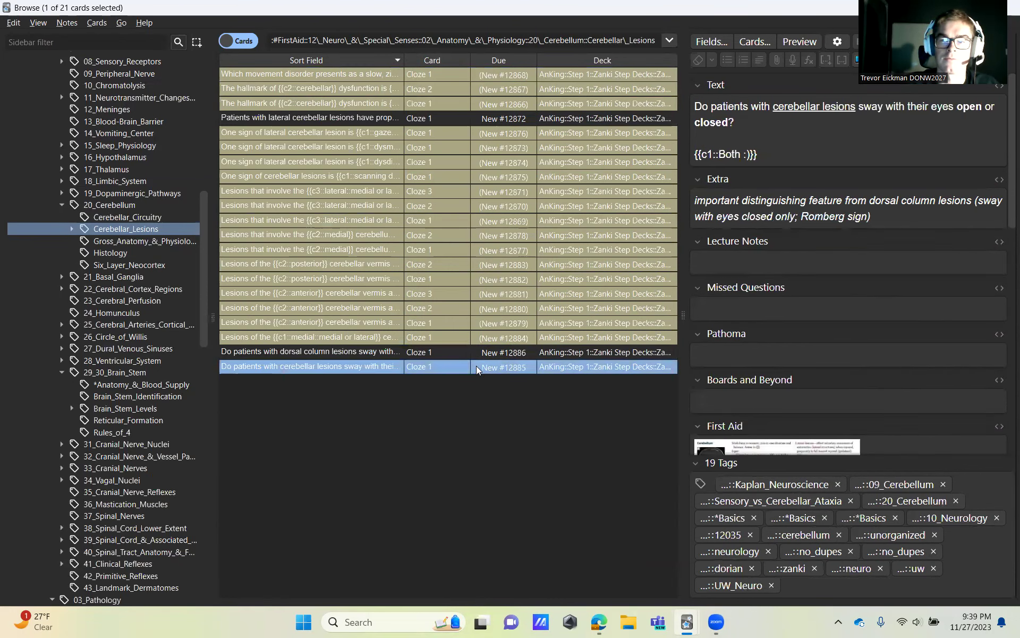
click(481, 353)
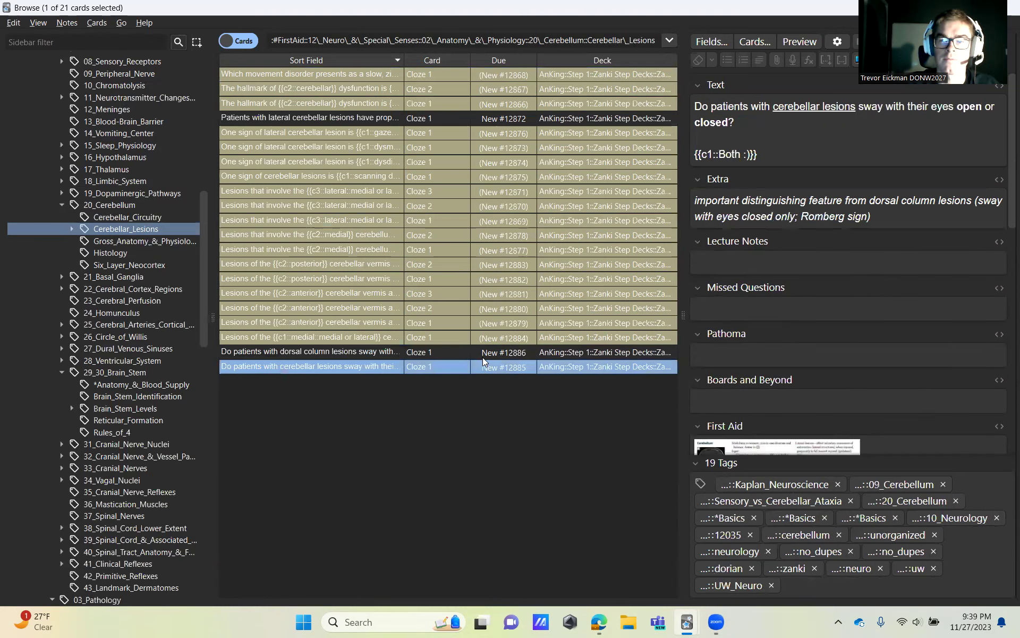
click(478, 369)
click(482, 357)
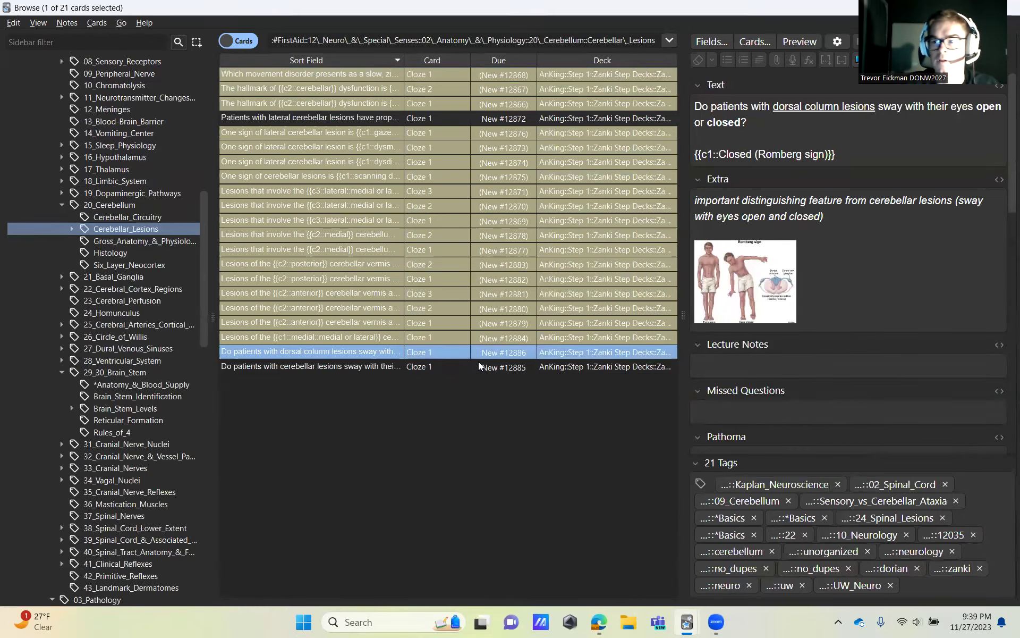
click(470, 371)
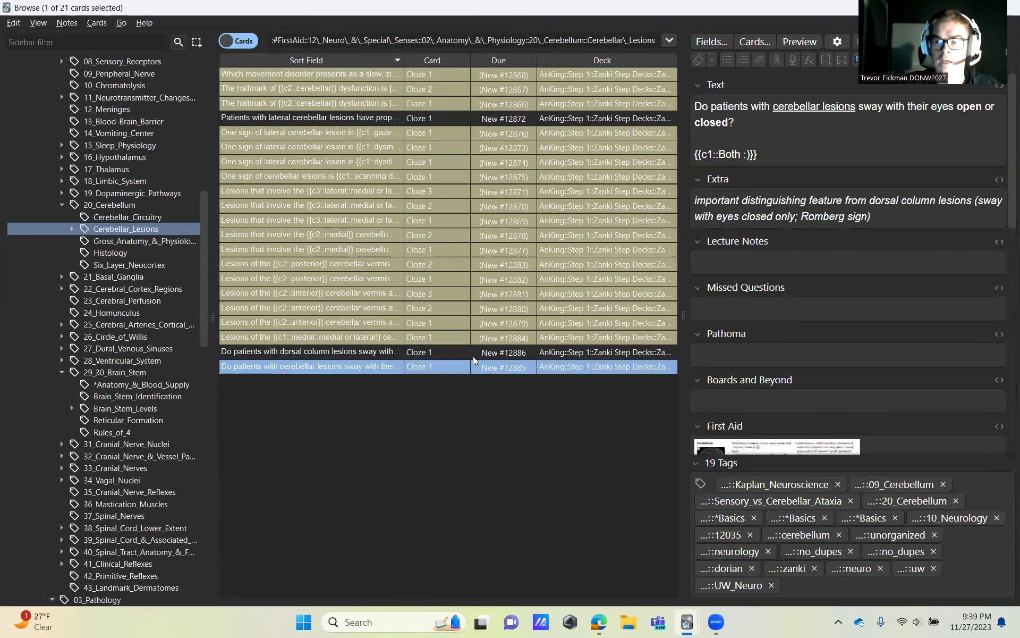
click(472, 352)
click(472, 367)
click(474, 353)
click(471, 370)
click(475, 356)
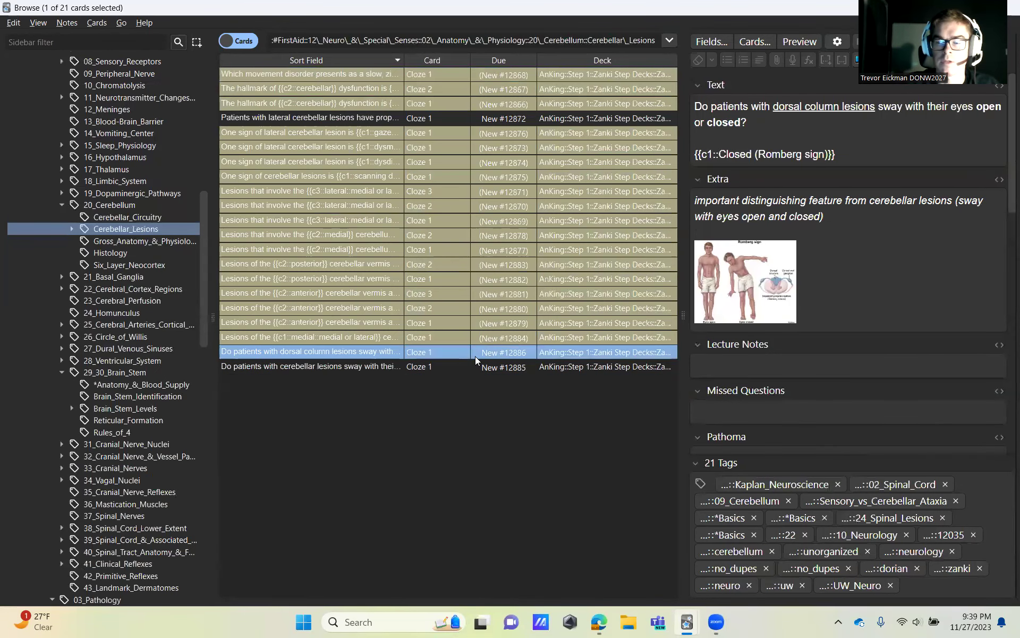
Return to the lateral cerebellar lesions card, highlight its Text field, and toggle the editor
click(494, 117)
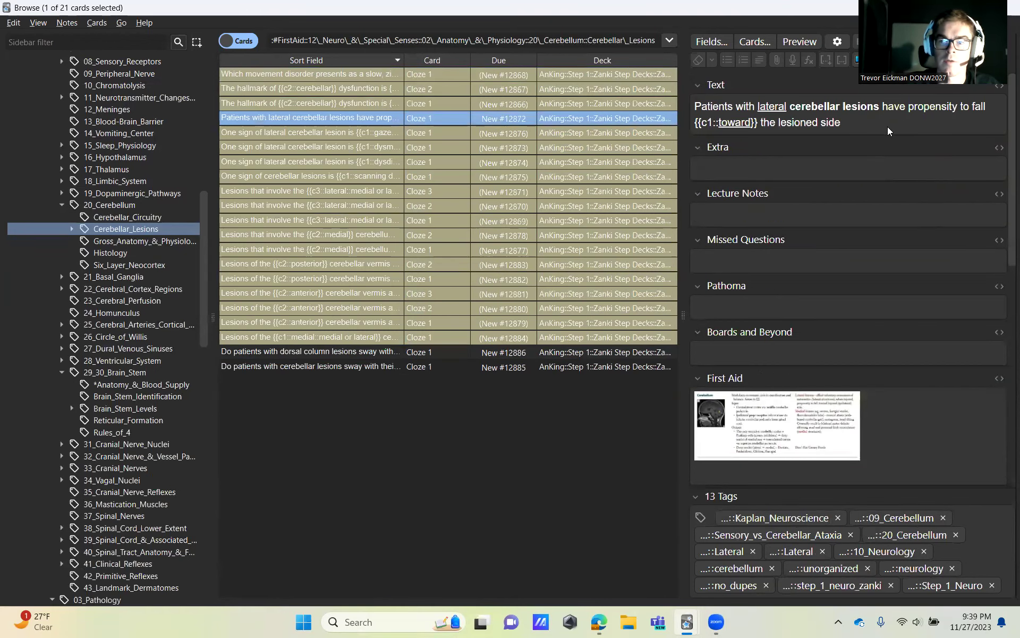
drag(866, 120, 688, 103)
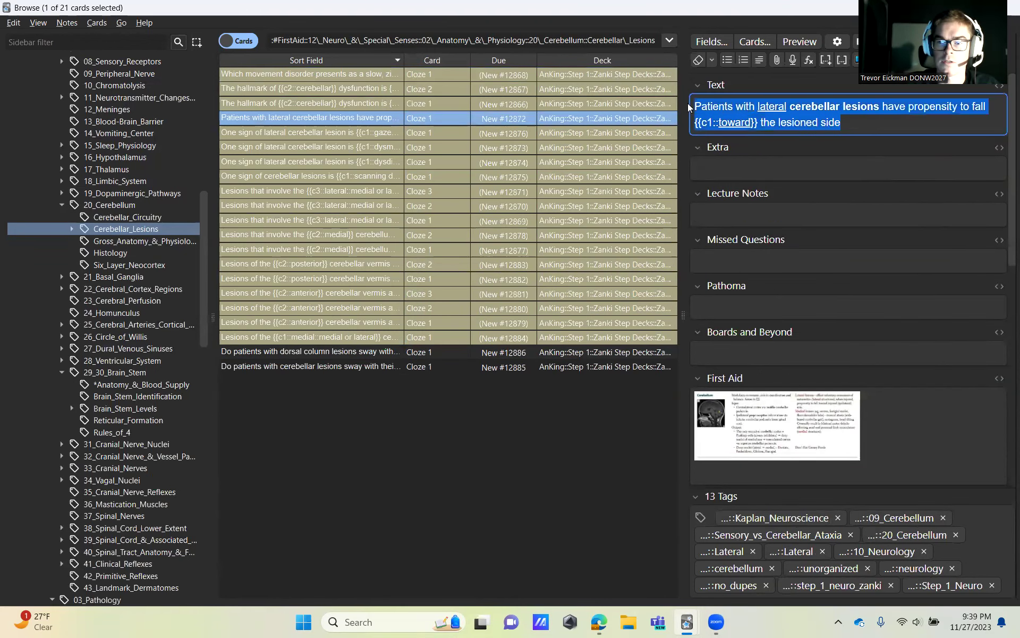
click(851, 118)
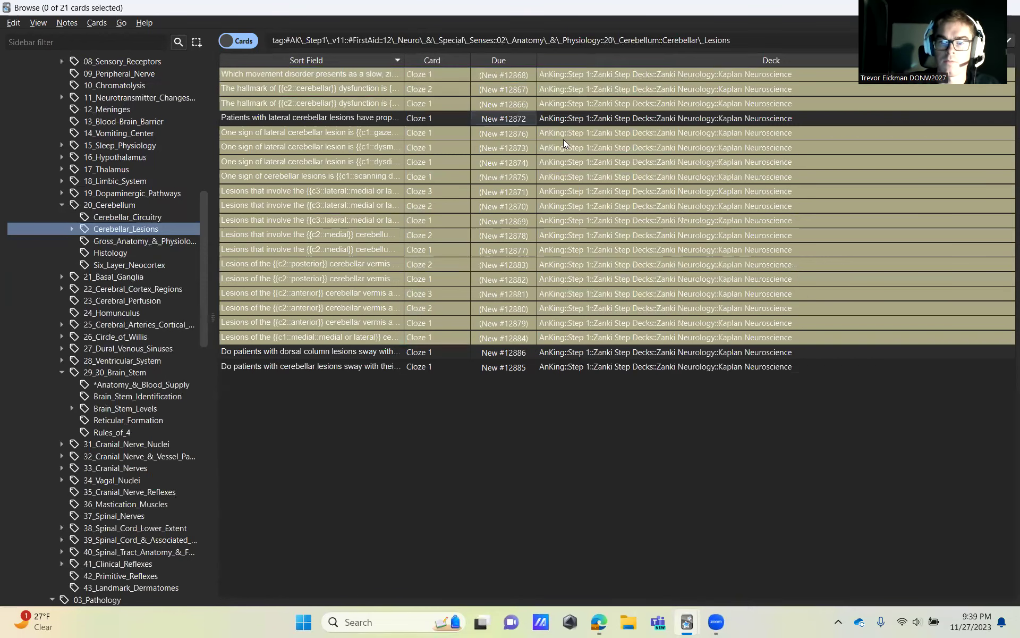
click(559, 117)
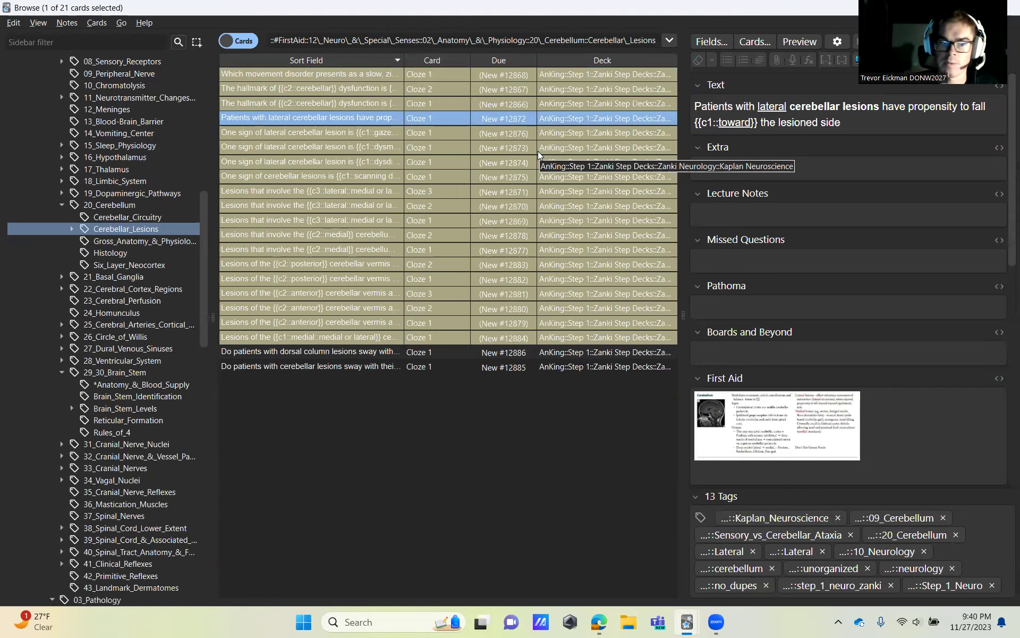
Look over the Gross_Anatomy_&_Physiology and Histology cards, including climbing and mossy fibers
click(176, 242)
click(548, 192)
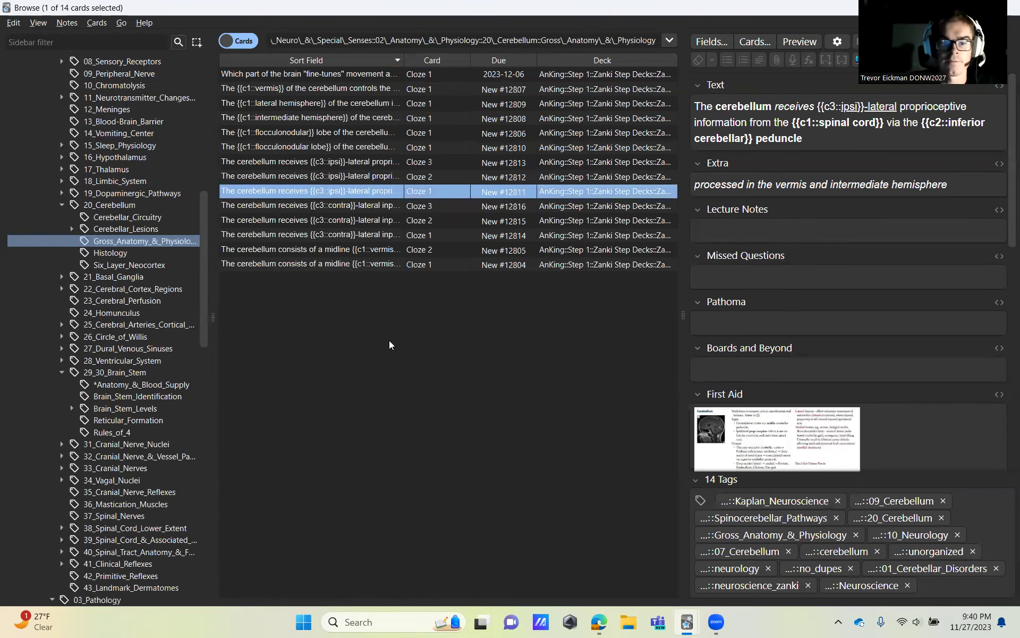
click(169, 260)
click(166, 254)
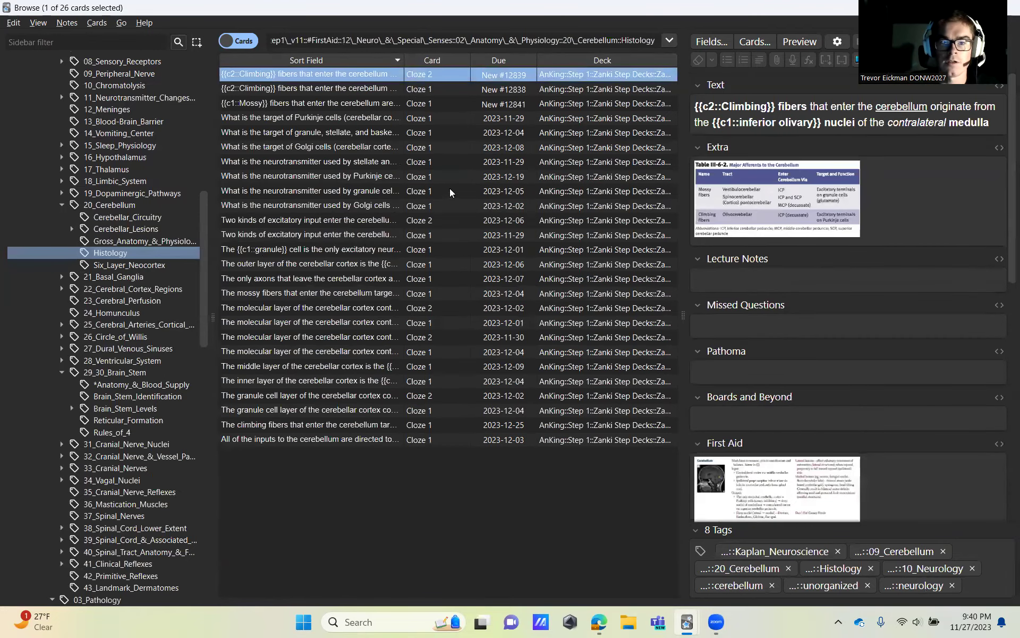
click(566, 191)
click(518, 89)
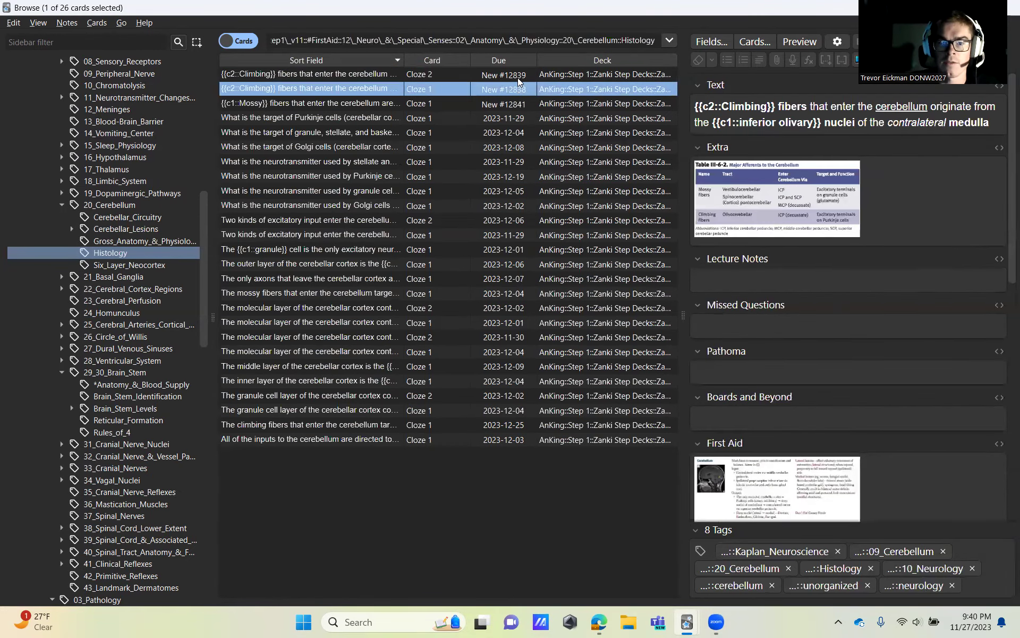
key(Down)
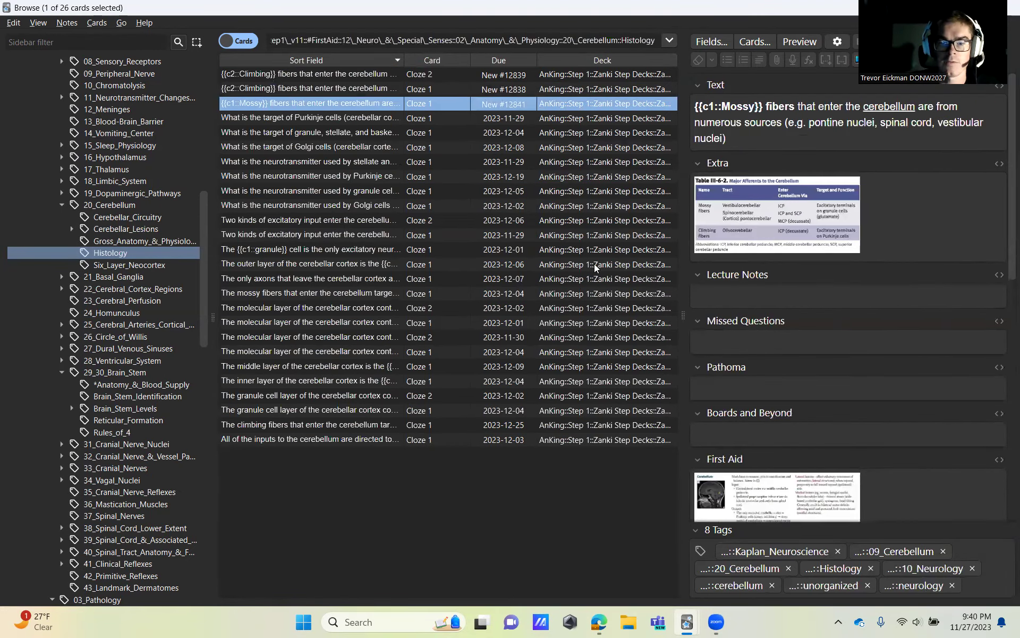
Show the Six_Layer_Neocortex cards and compare the layer IV thalamocortical and layer V corticospinal notes
click(154, 265)
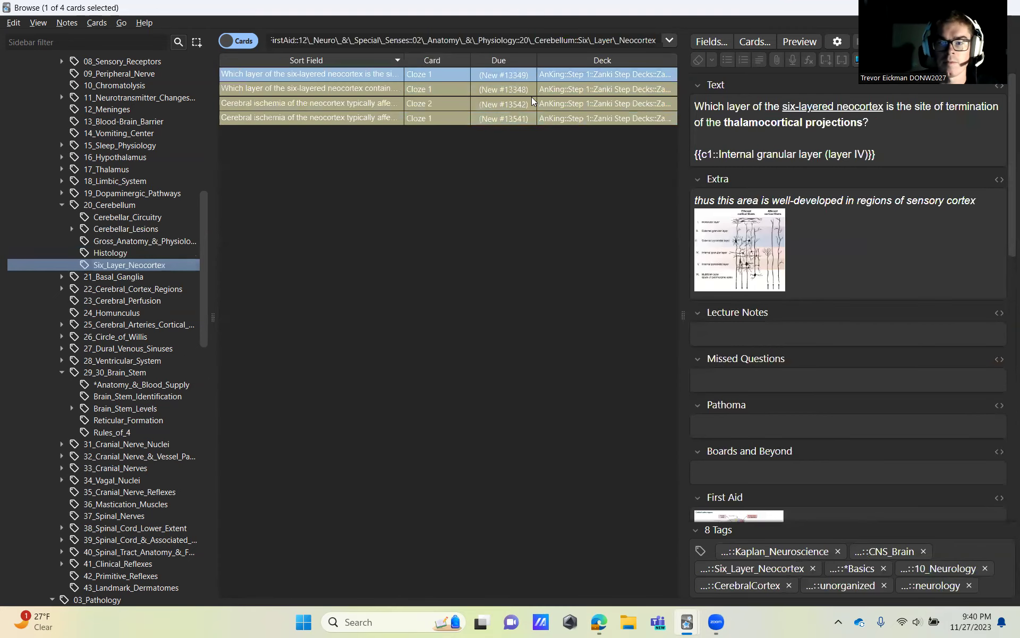
click(524, 89)
click(517, 77)
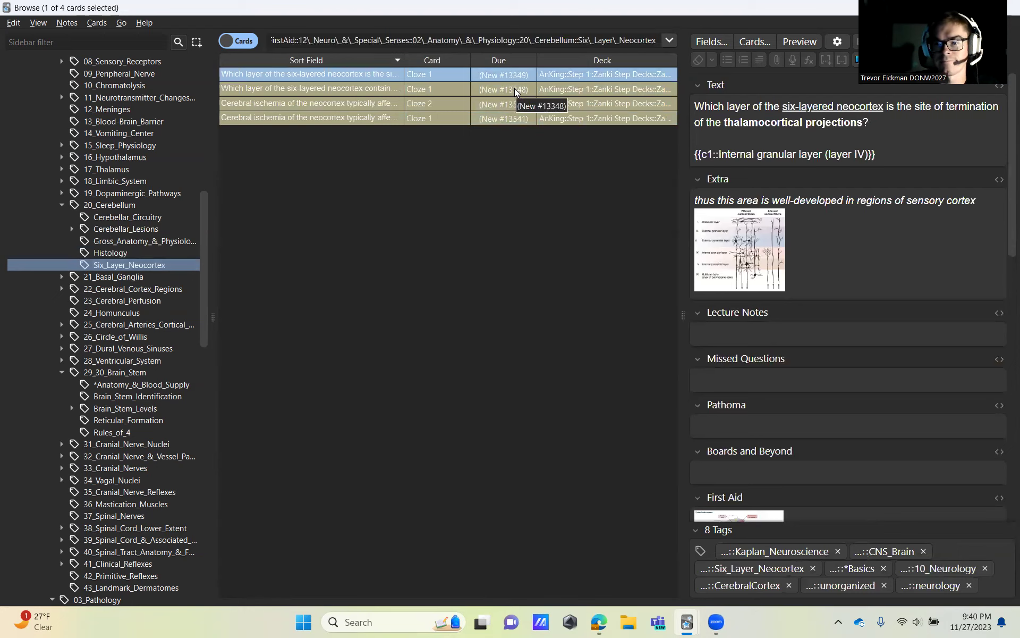
click(514, 88)
click(515, 72)
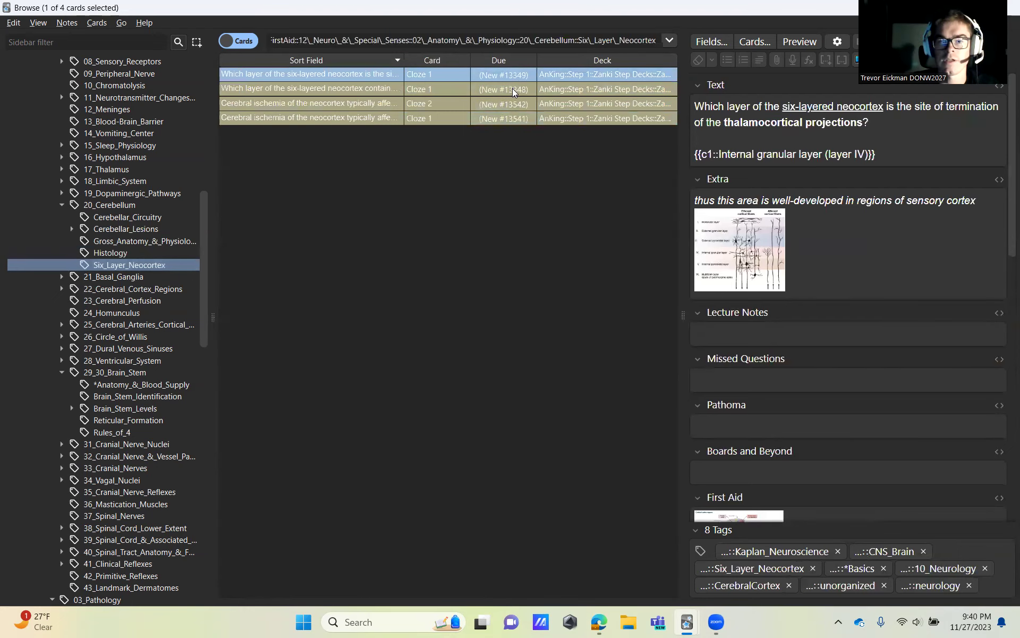
click(515, 86)
click(511, 77)
click(509, 86)
click(510, 77)
click(510, 86)
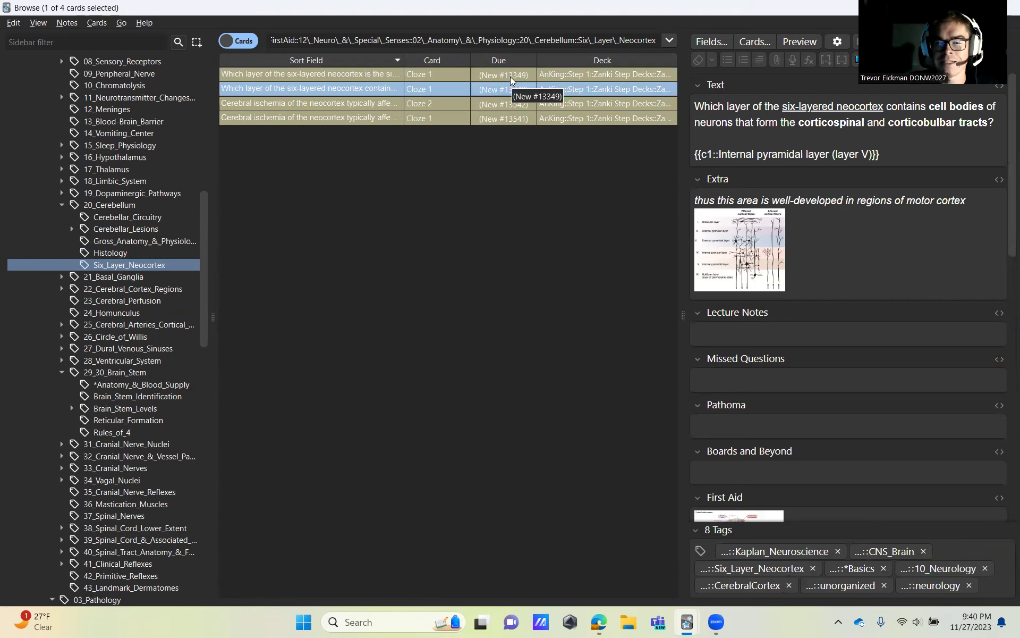
click(510, 77)
Compare the two cerebral ischemia cloze cards, then revisit the layer V and layer IV cards
click(510, 100)
click(508, 117)
click(509, 102)
click(504, 115)
click(503, 103)
click(503, 87)
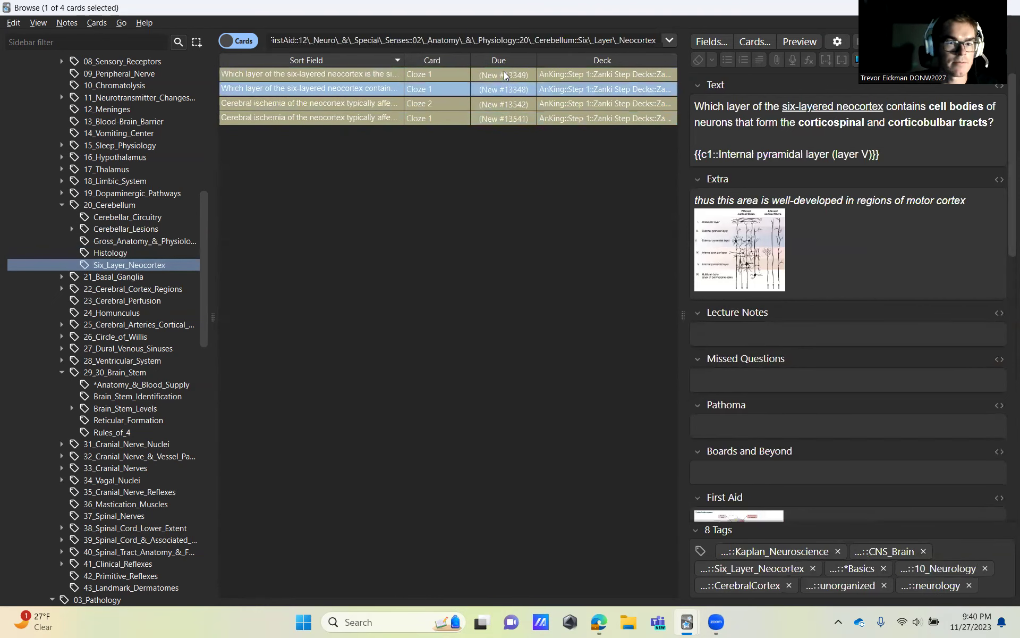
click(504, 74)
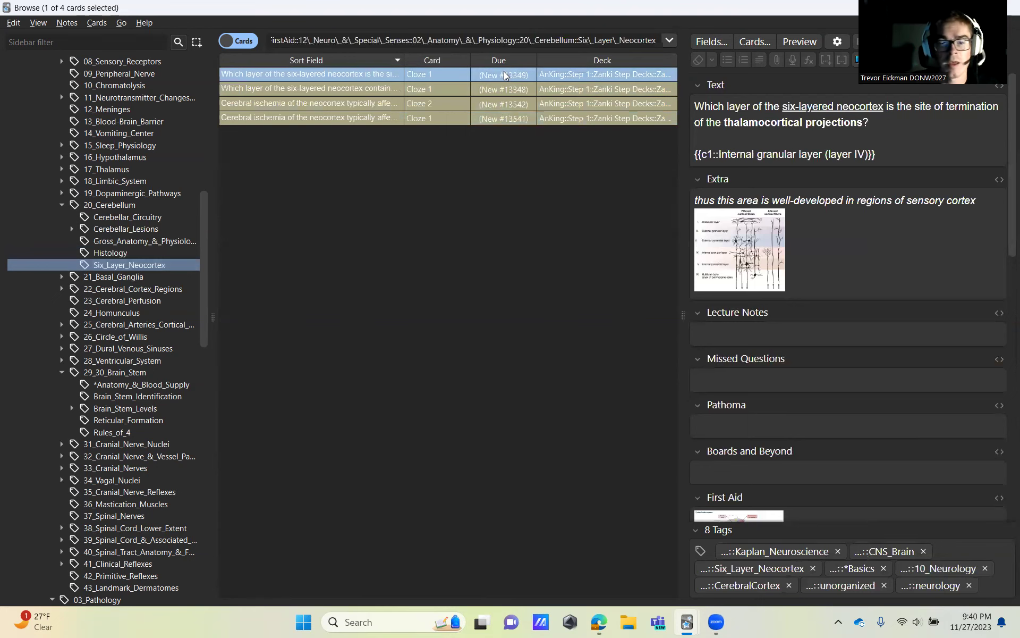
Fold away 20_Cerebellum and view the Anatomy, Brain_Stem_Identification and 70 Brain_Stem_Levels cards
click(65, 204)
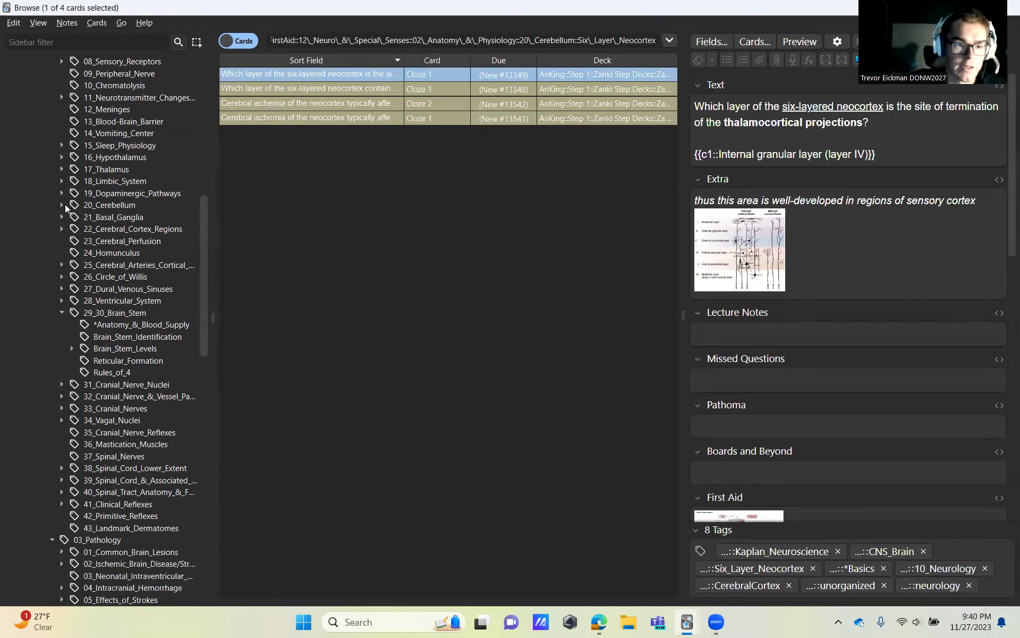
click(117, 325)
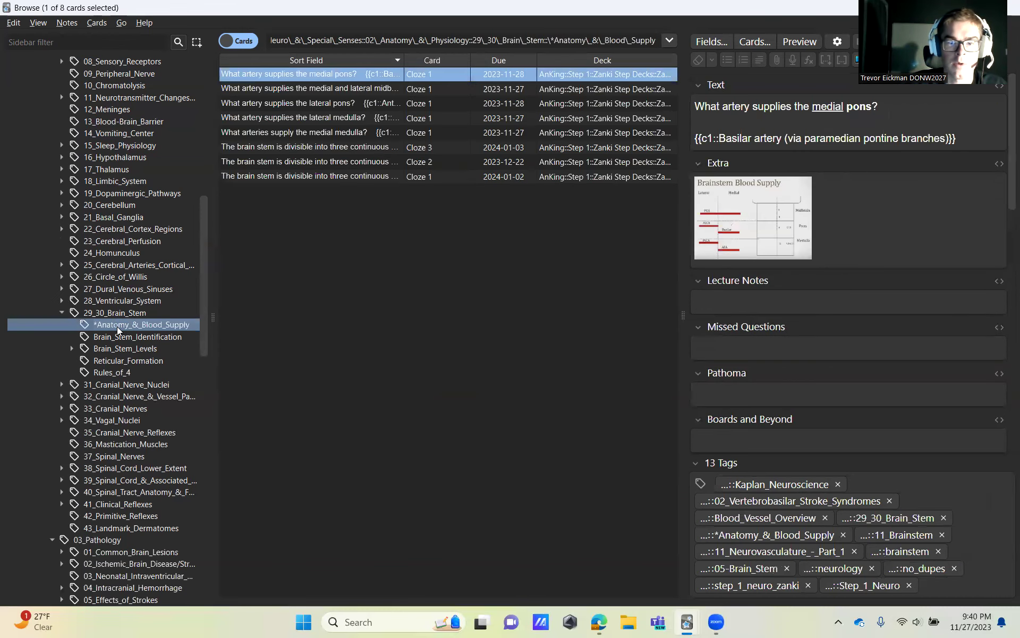
click(113, 341)
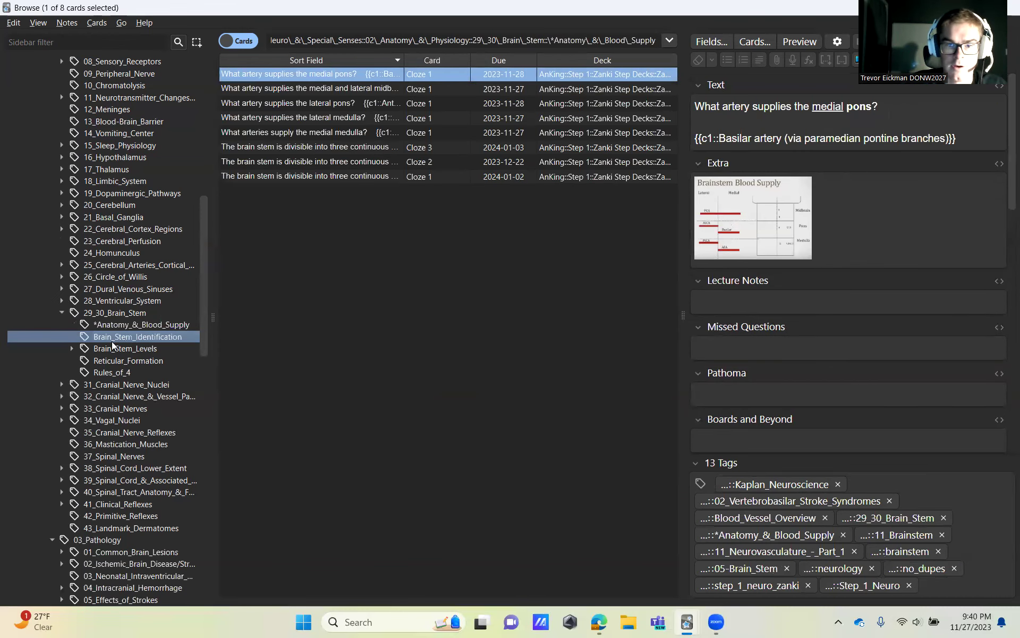
click(141, 349)
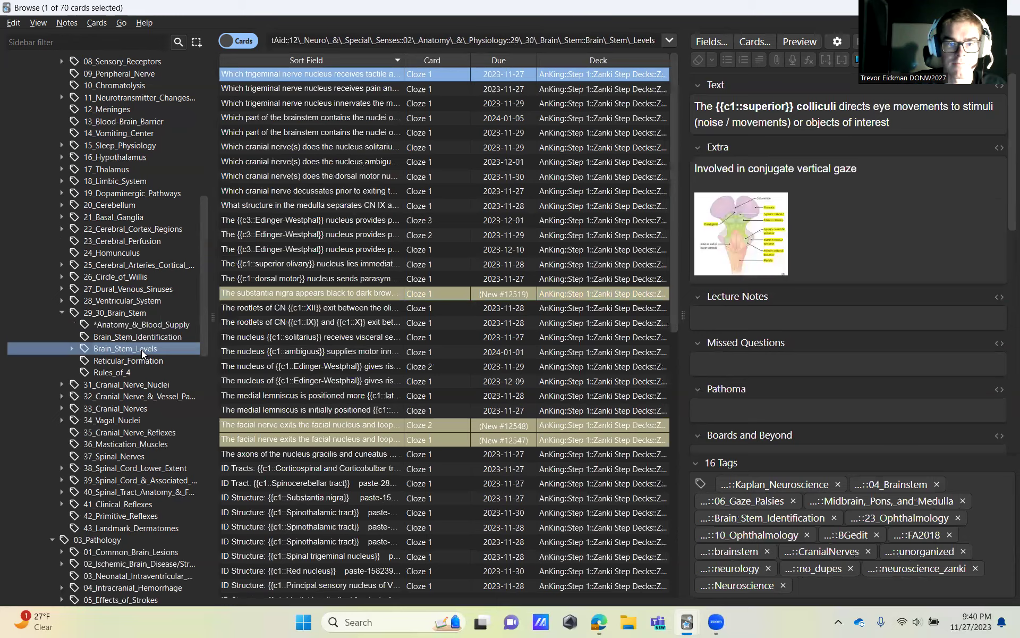
scroll(465, 311, down, 4)
scroll(466, 310, down, 2)
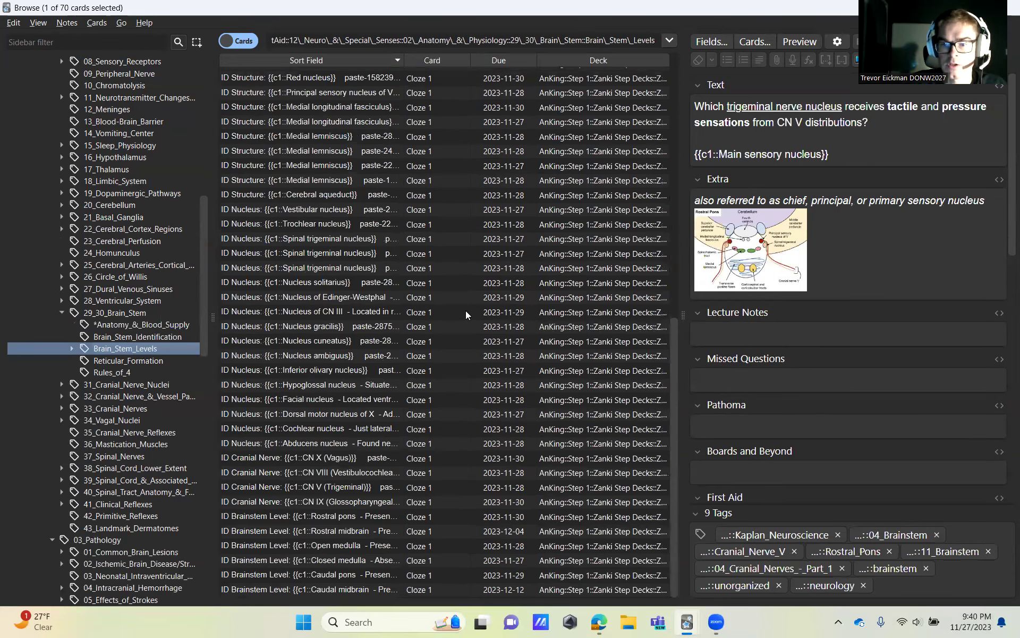
scroll(465, 311, up, 6)
Review the Reticular_Formation cards on locus coeruleus, raphe nucleus and reticular activating system
click(121, 361)
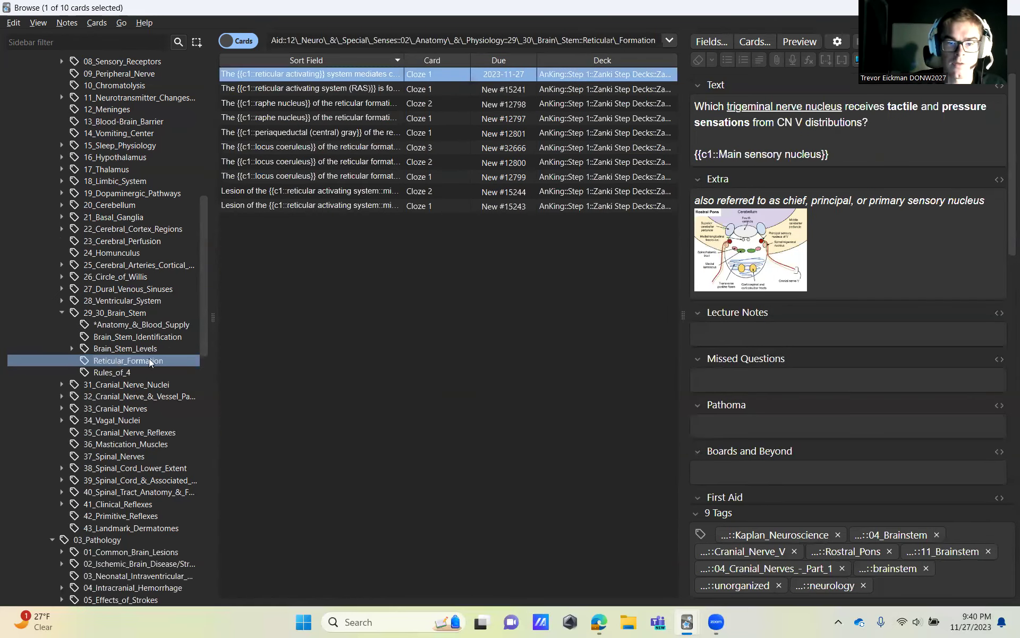
click(548, 178)
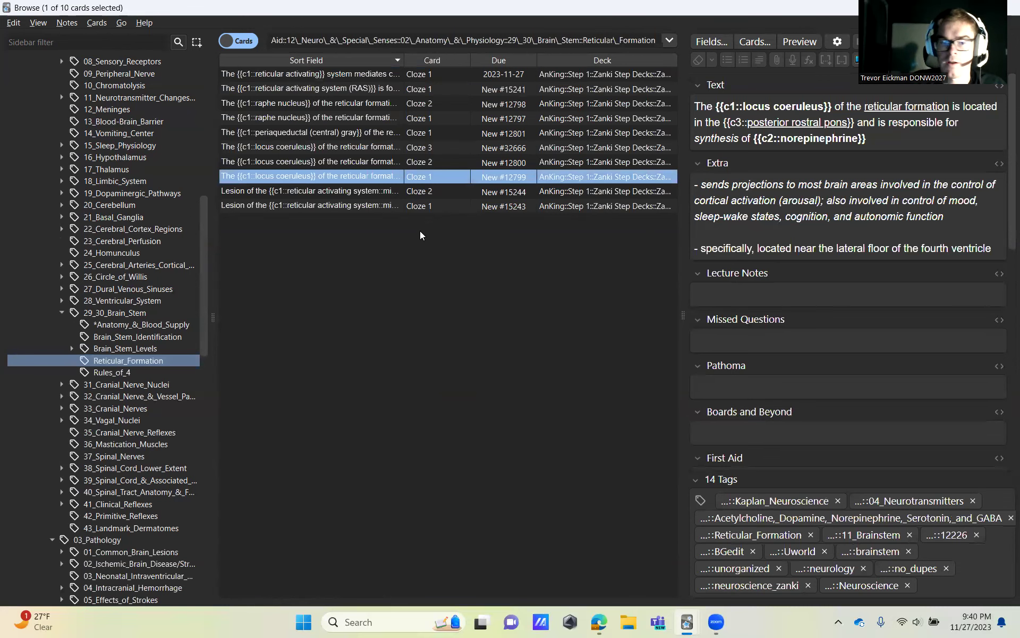
click(118, 372)
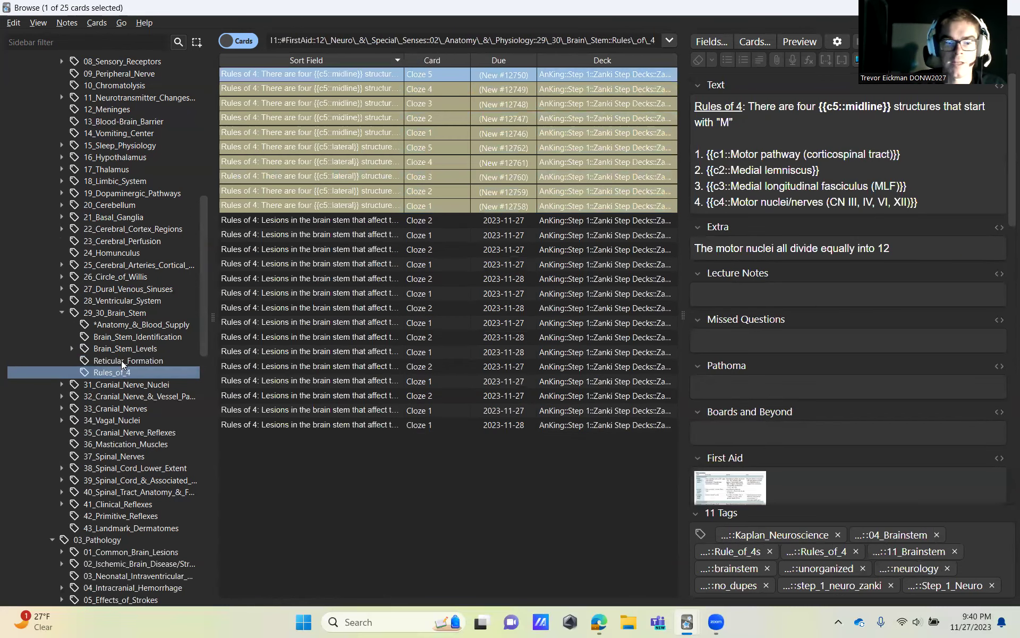
click(121, 360)
click(449, 102)
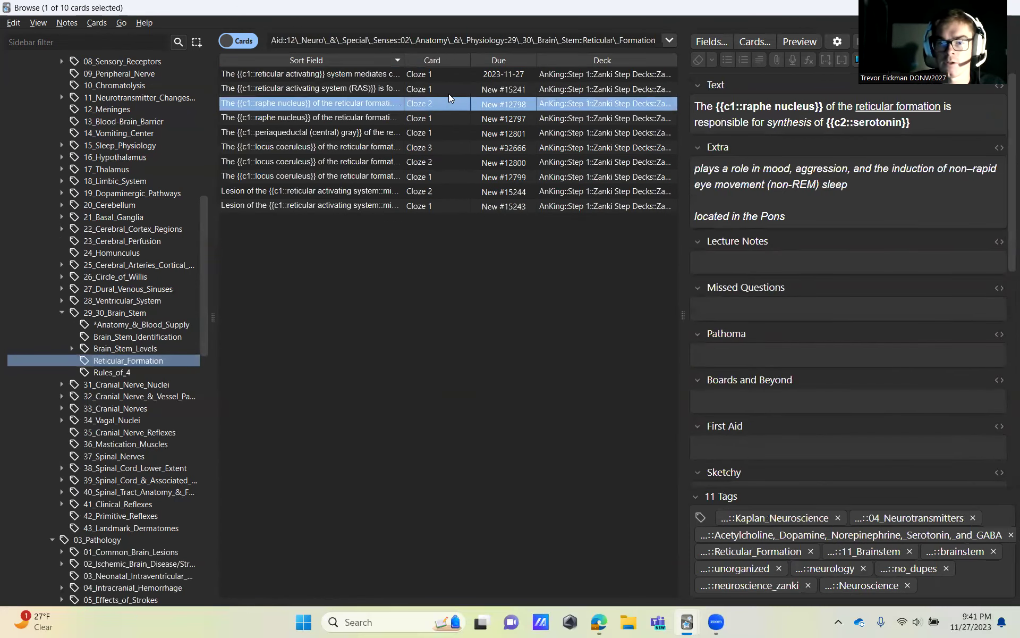
click(448, 94)
Show the 25 Rules_of_4 cards and compare the brain stem lesions and lateral structures cloze cards
click(142, 373)
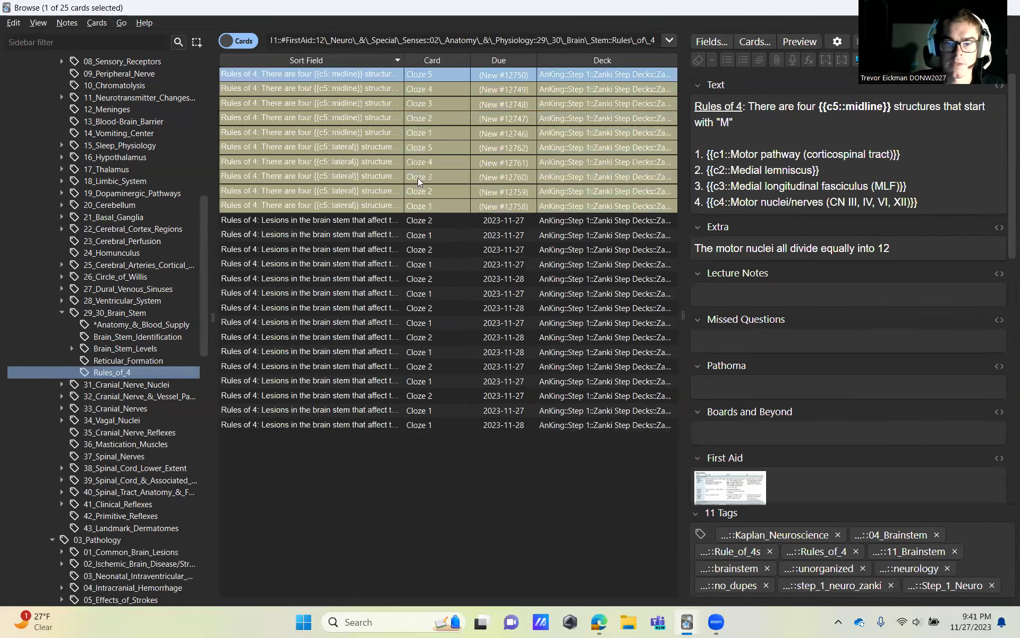
click(449, 225)
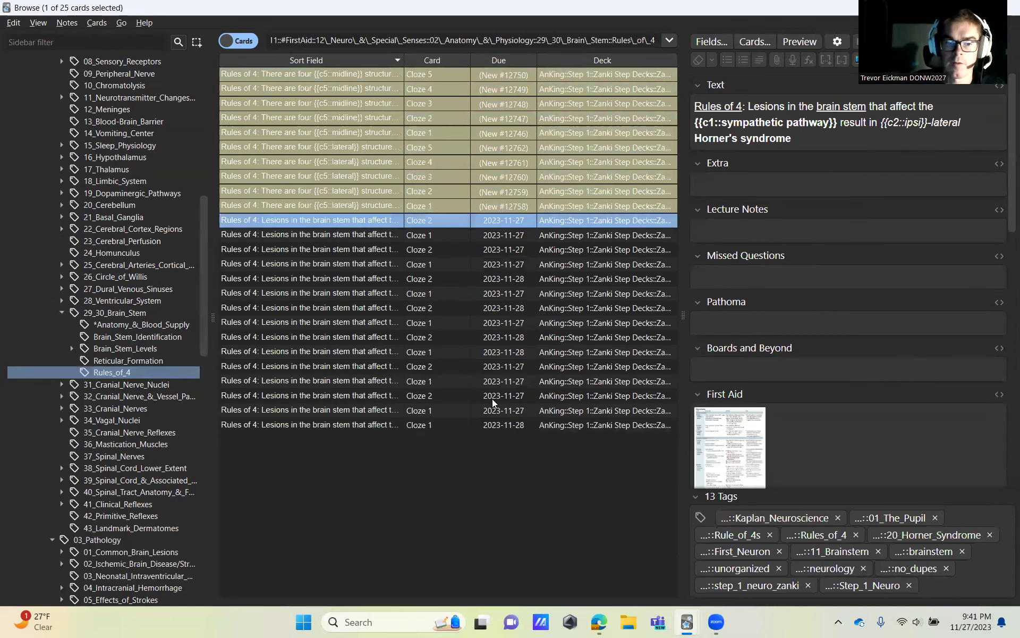
click(459, 309)
click(470, 226)
click(464, 207)
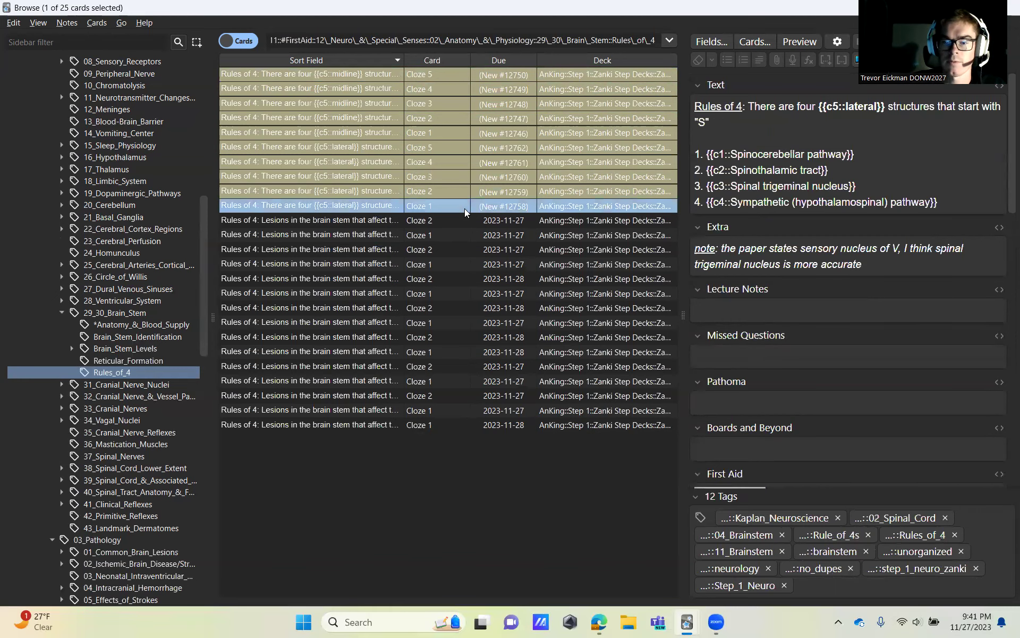
click(460, 237)
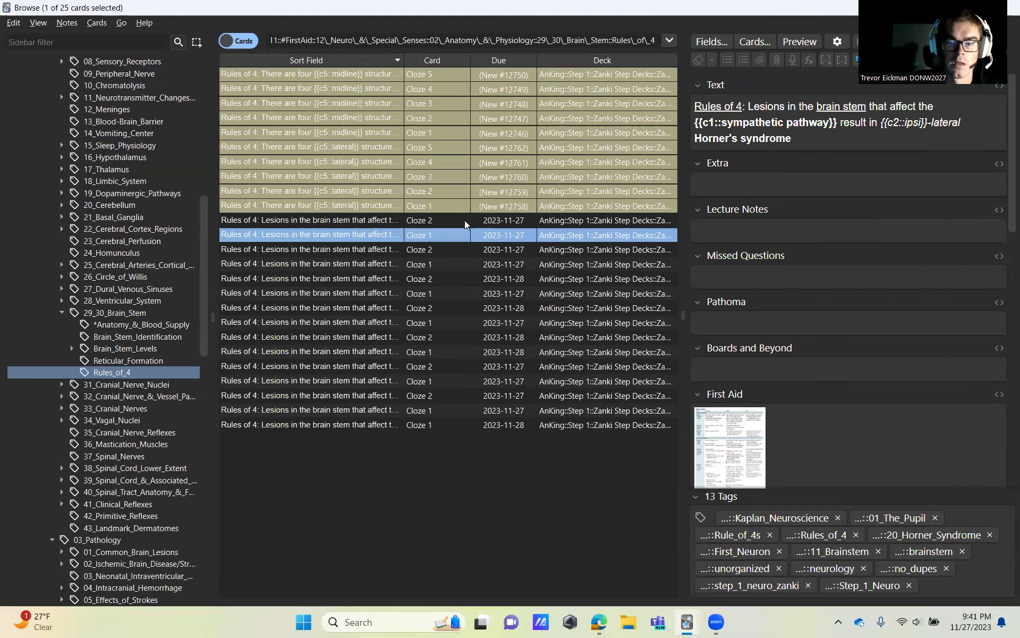
click(430, 220)
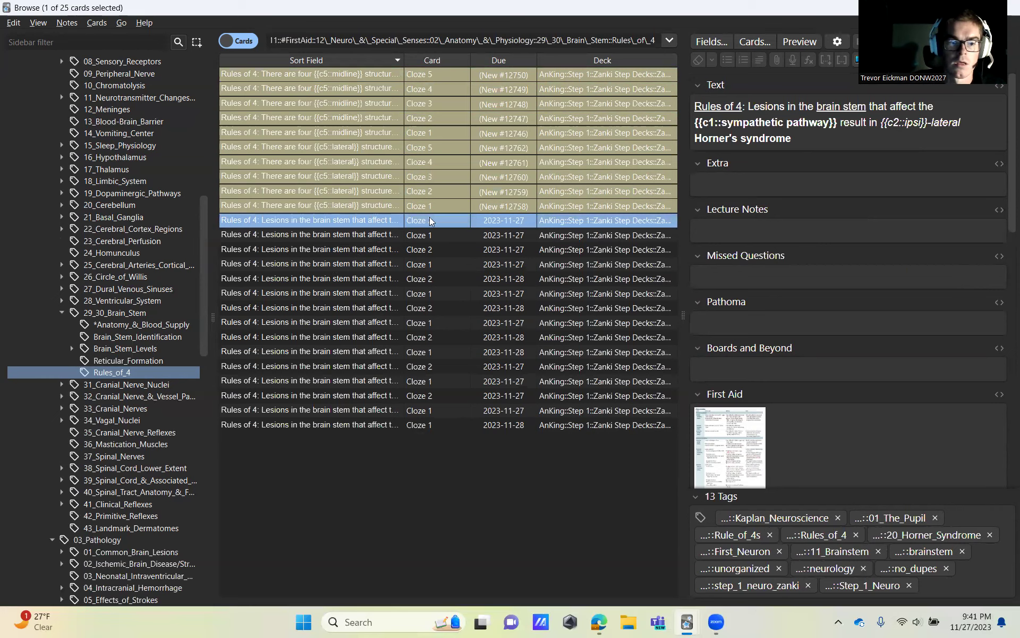
Glance at Brain_Stem_Identification, return to Rules_of_4, and fold away 29_30_Brain_Stem
click(144, 338)
click(115, 372)
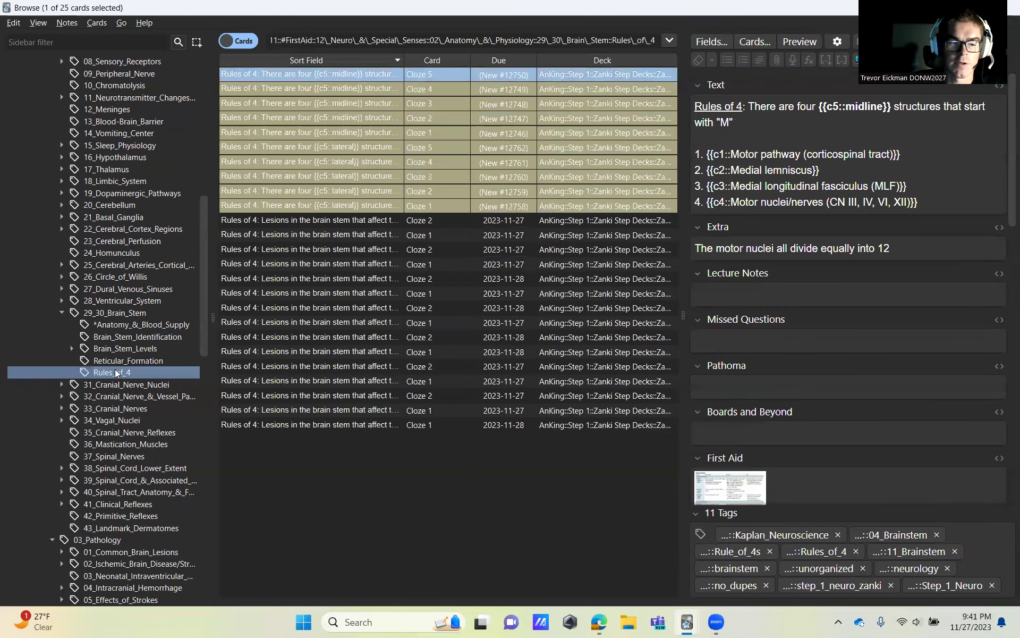
click(61, 312)
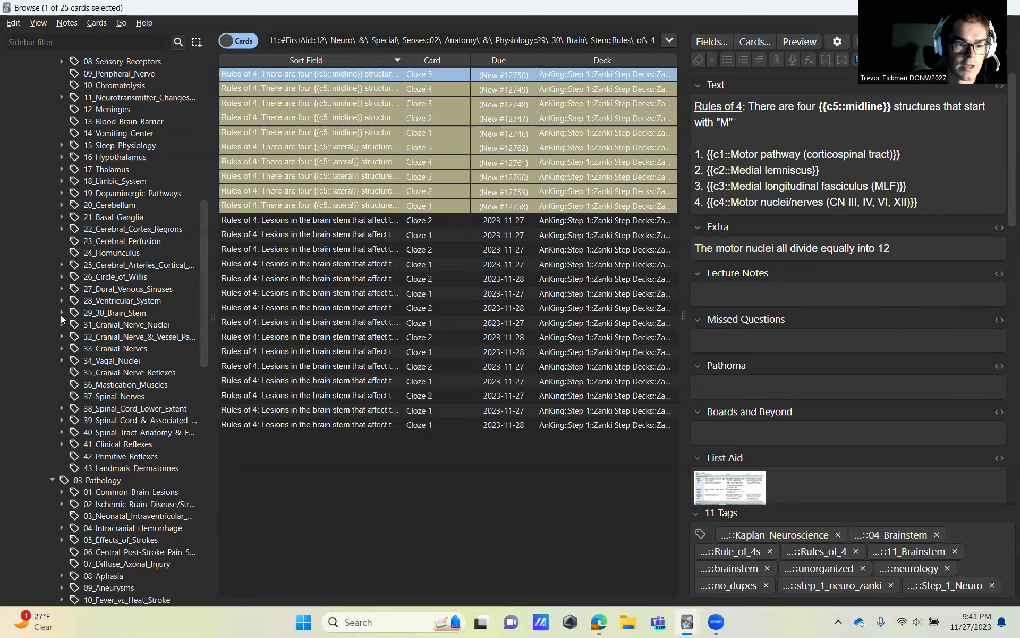
After reading the Rules of 4 cards, list the 14 27_Friedreich_Ataxia cards from the tag tree
scroll(101, 330, down, 8)
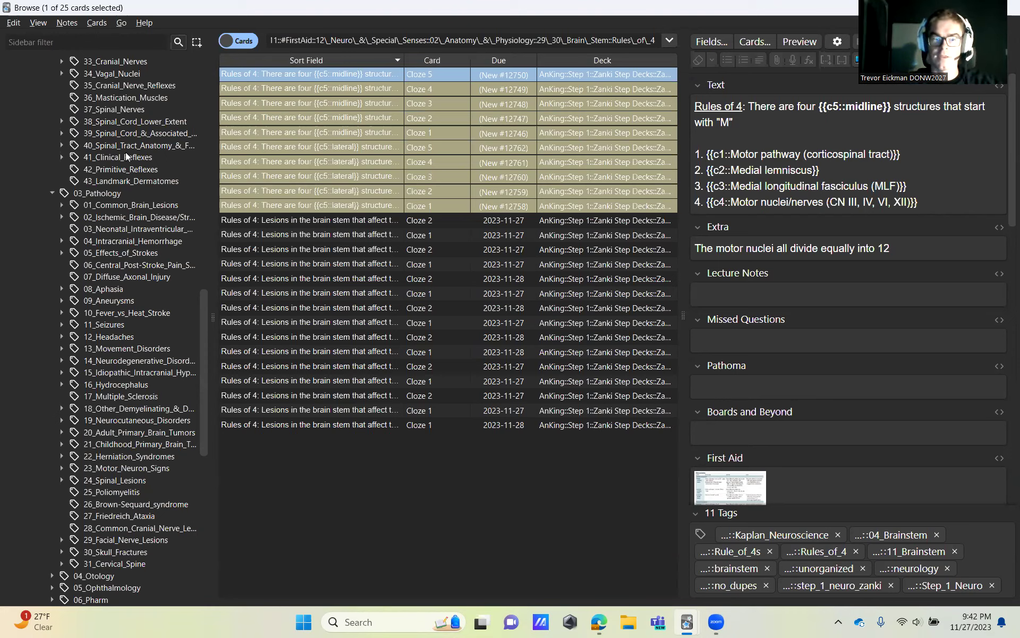
scroll(85, 163, down, 7)
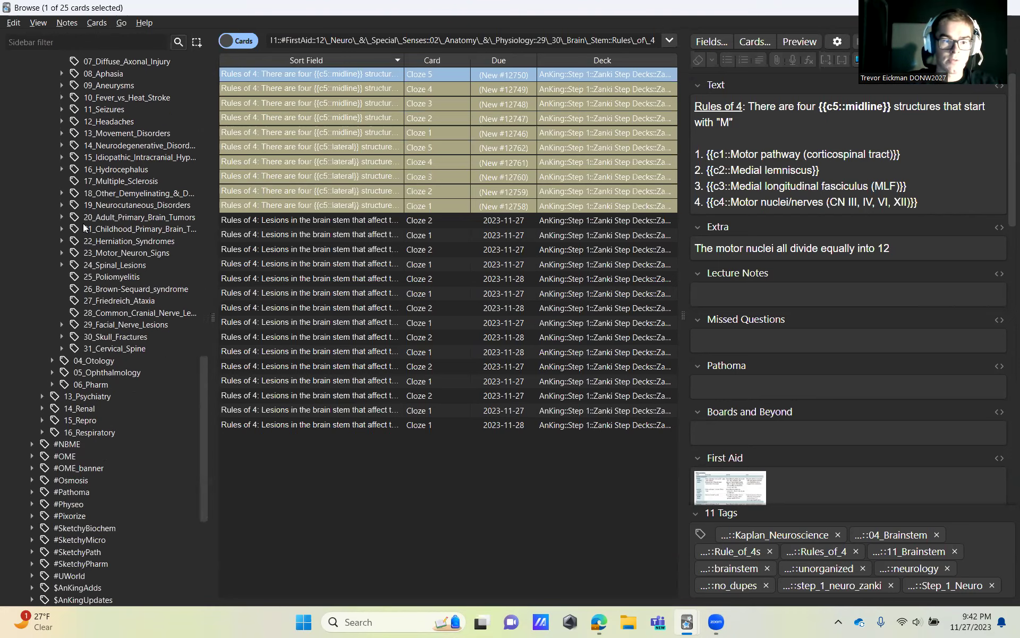
scroll(85, 164, up, 6)
scroll(85, 163, up, 15)
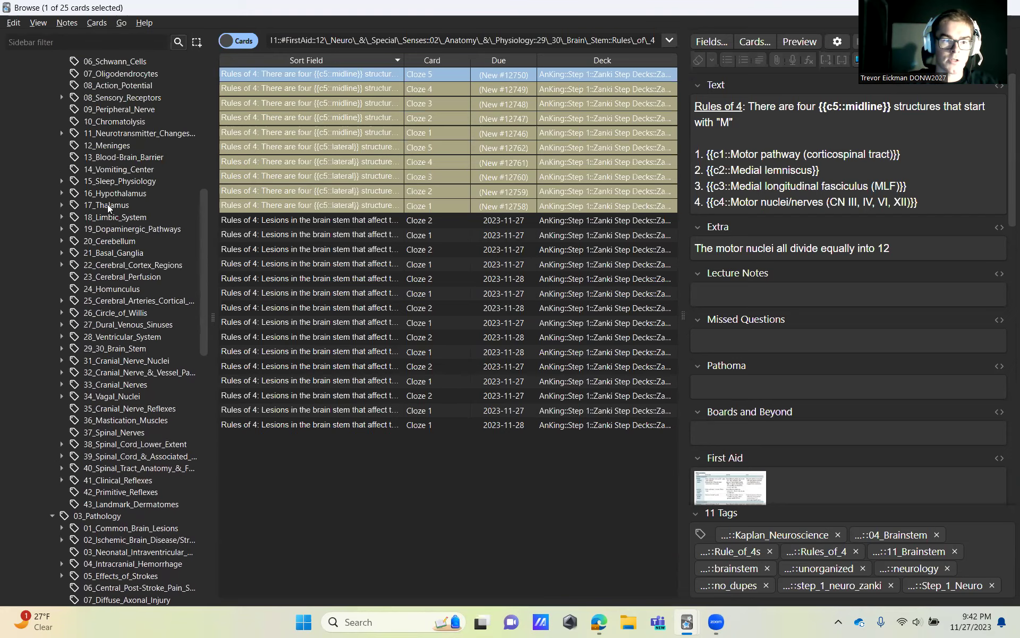
scroll(128, 187, down, 15)
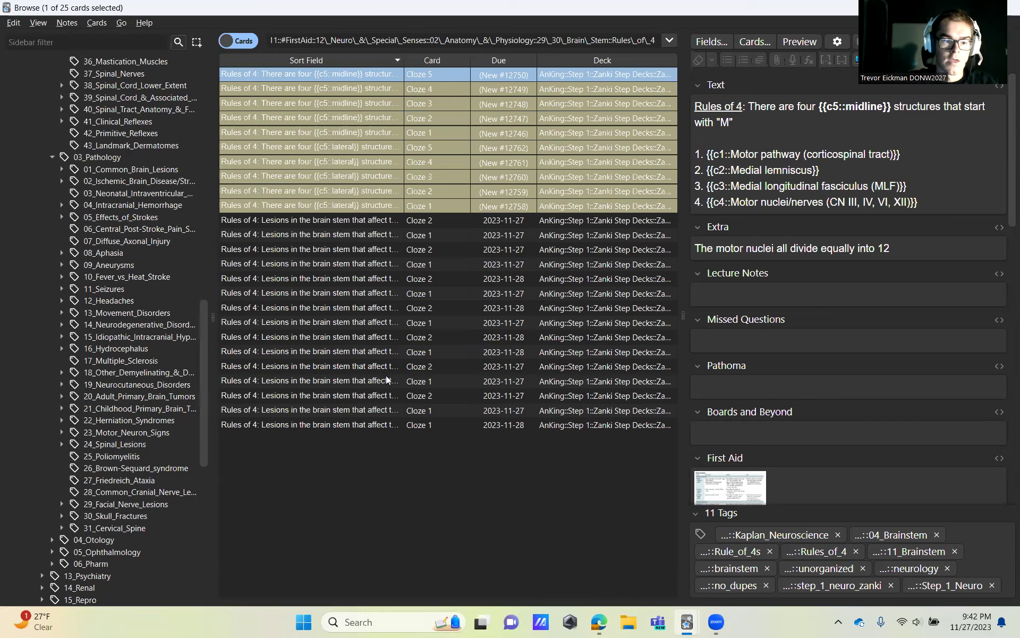
click(152, 480)
Open the Friedreich ataxia cards on mode of inheritance and the frataxin gene mutation
click(432, 269)
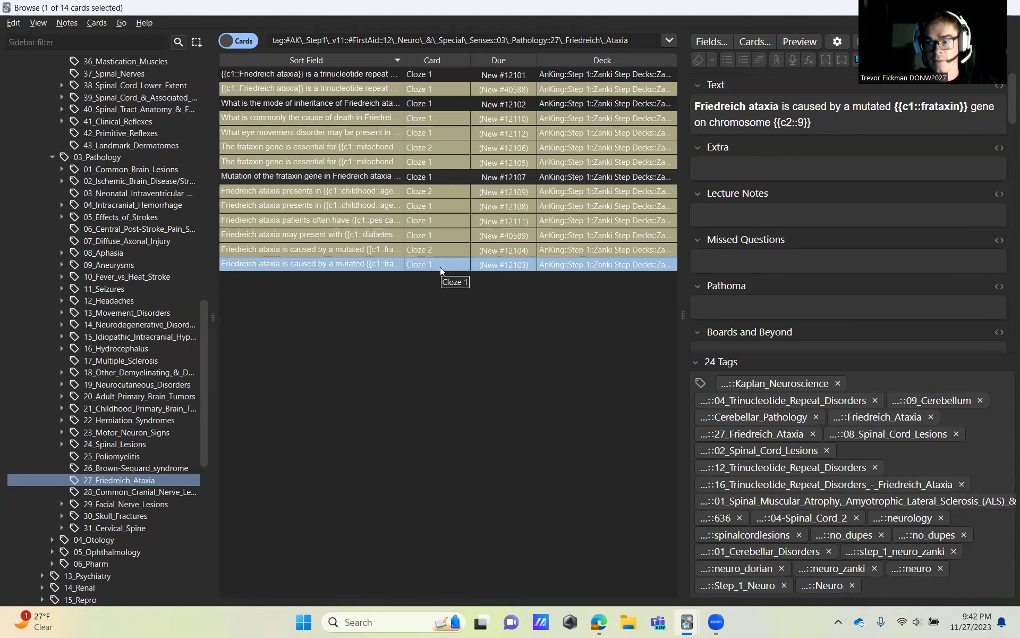
click(423, 79)
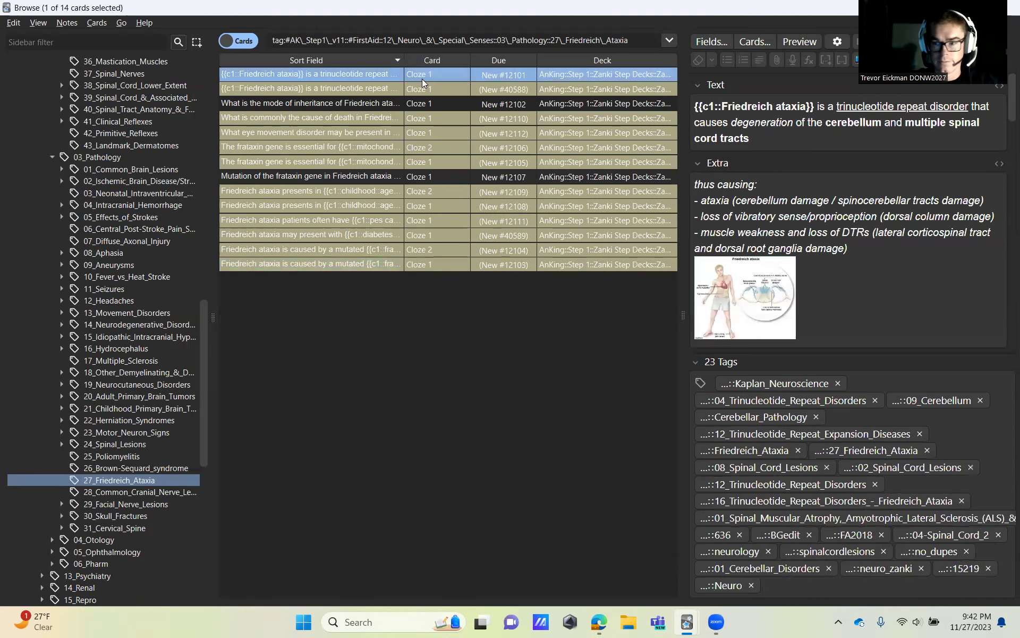
click(452, 106)
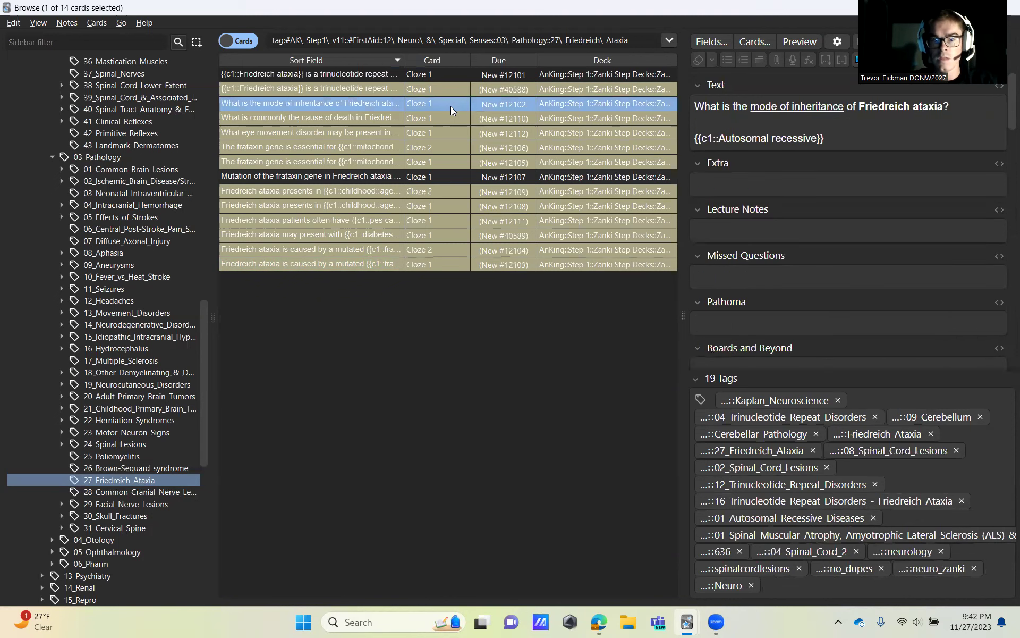
click(497, 180)
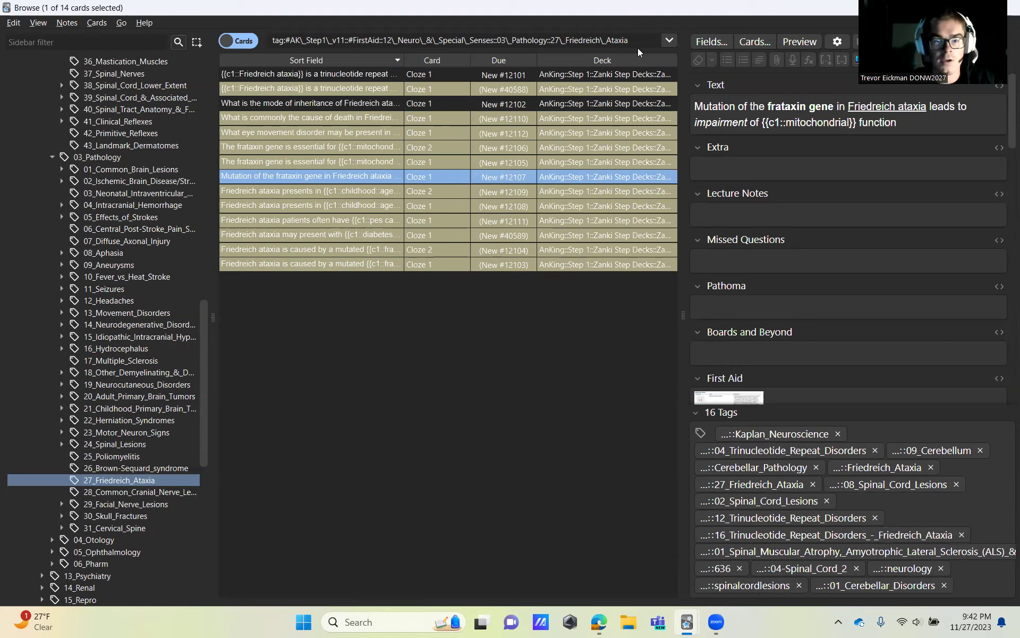
Step through the remaining cards to the diabetes and eye movement notes, then select the search query
click(533, 160)
click(531, 218)
click(520, 264)
click(528, 235)
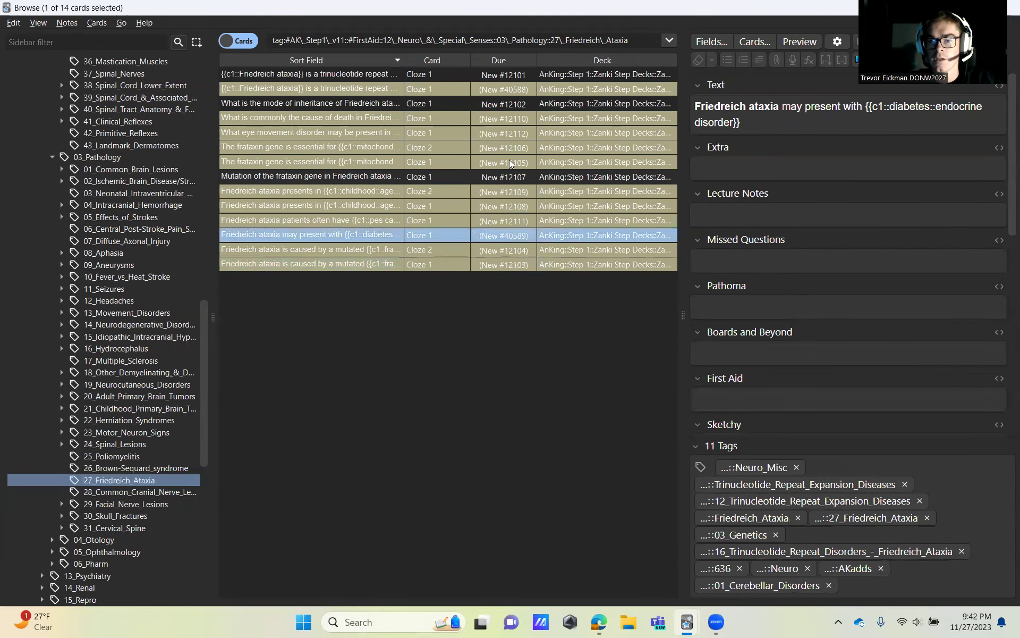
click(500, 131)
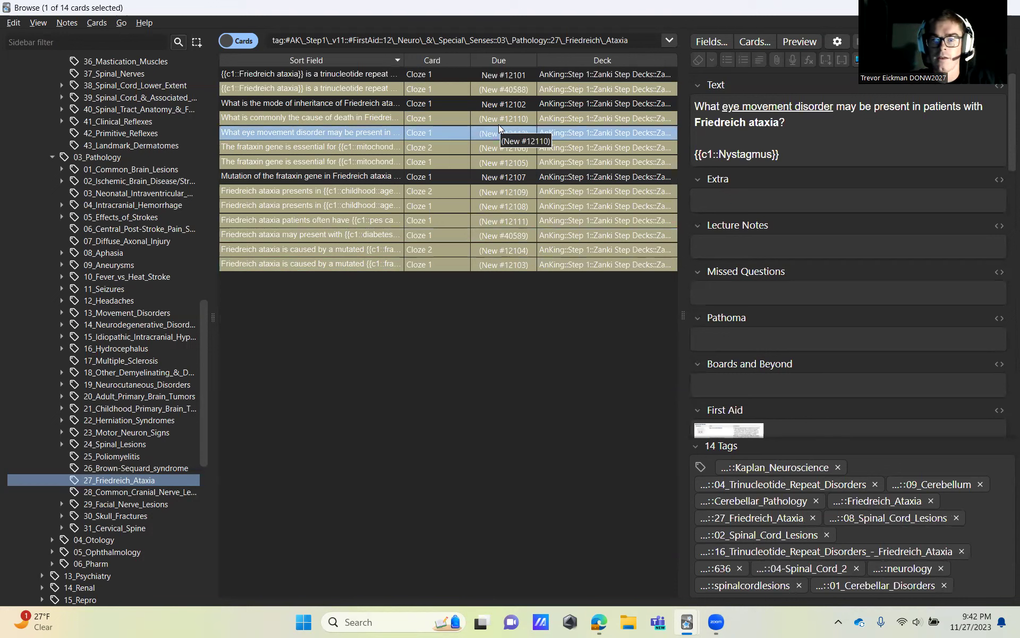
drag(630, 41, 270, 42)
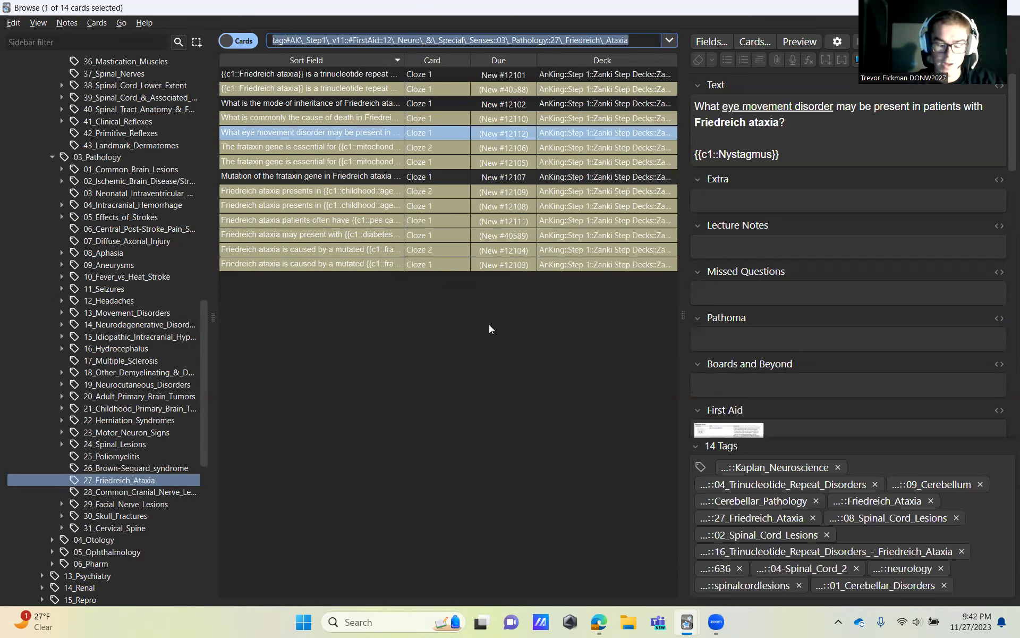
Search the browser for 'wallenberg' to list its 20 matching cards
key(BackSpace)
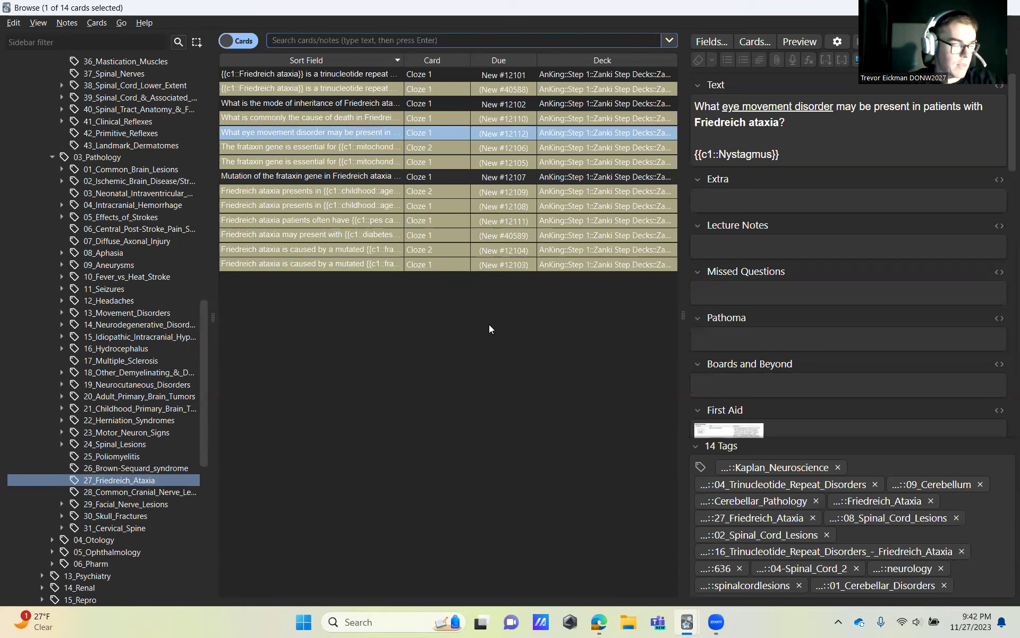
text(wallen)
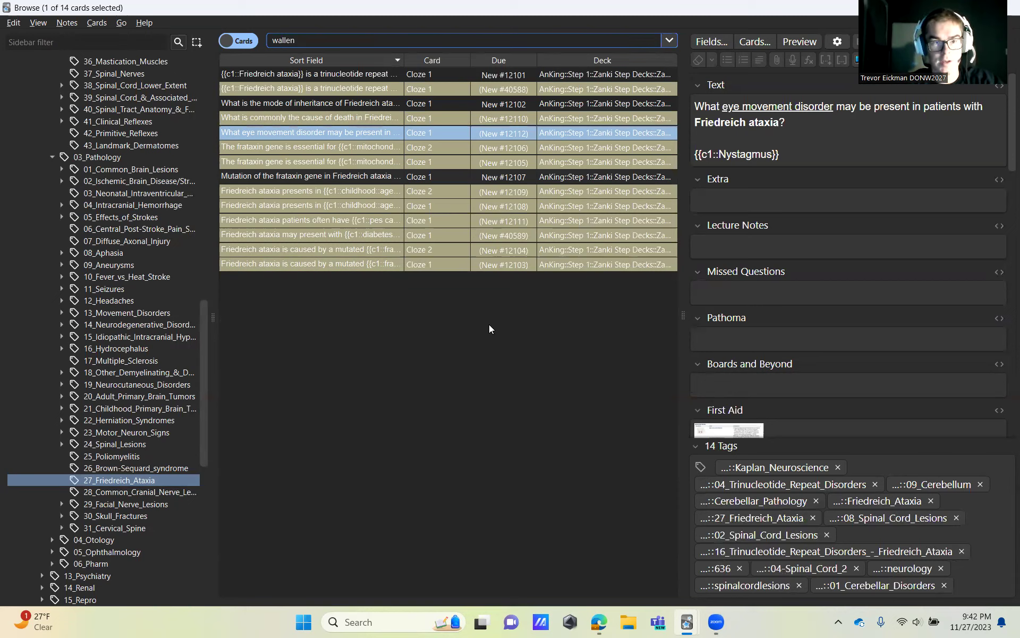
text(berg)
key(Return)
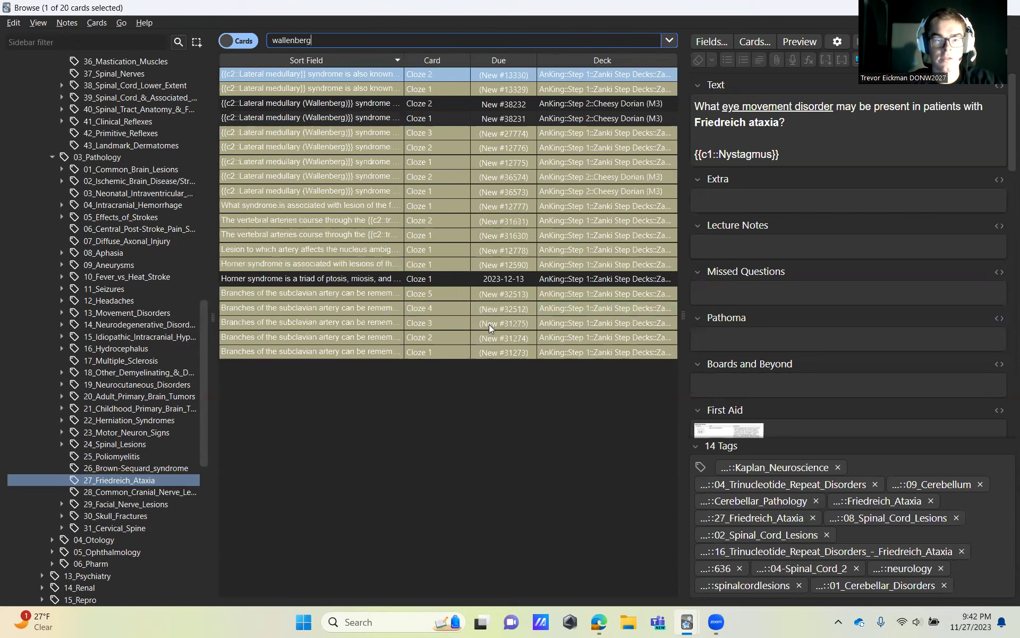
Preview the lateral medullary Cloze 2 and Cloze 1 cards and the Horner syndrome card
click(380, 102)
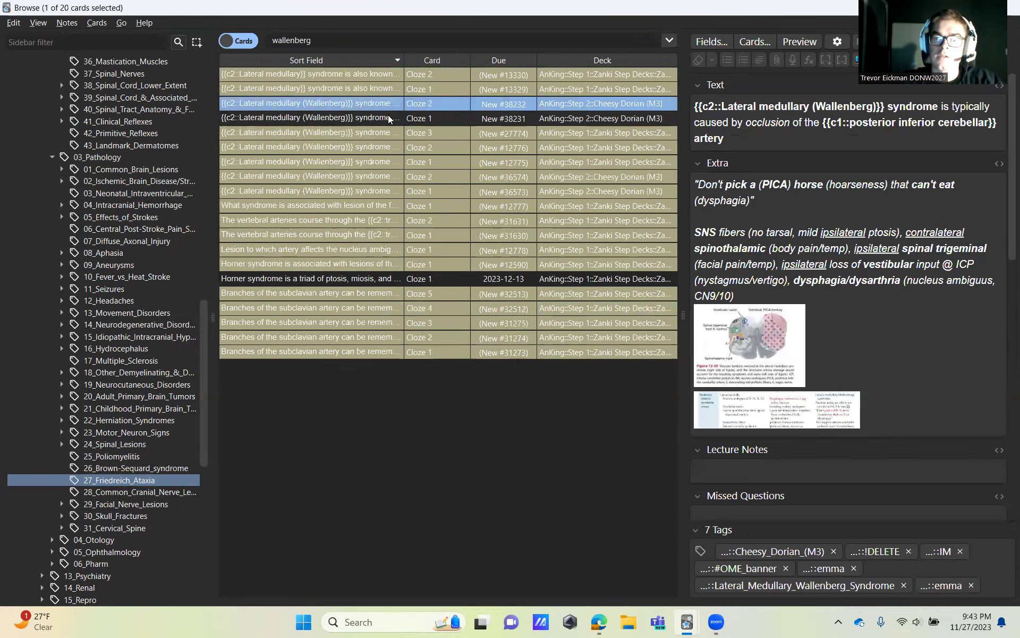
click(420, 119)
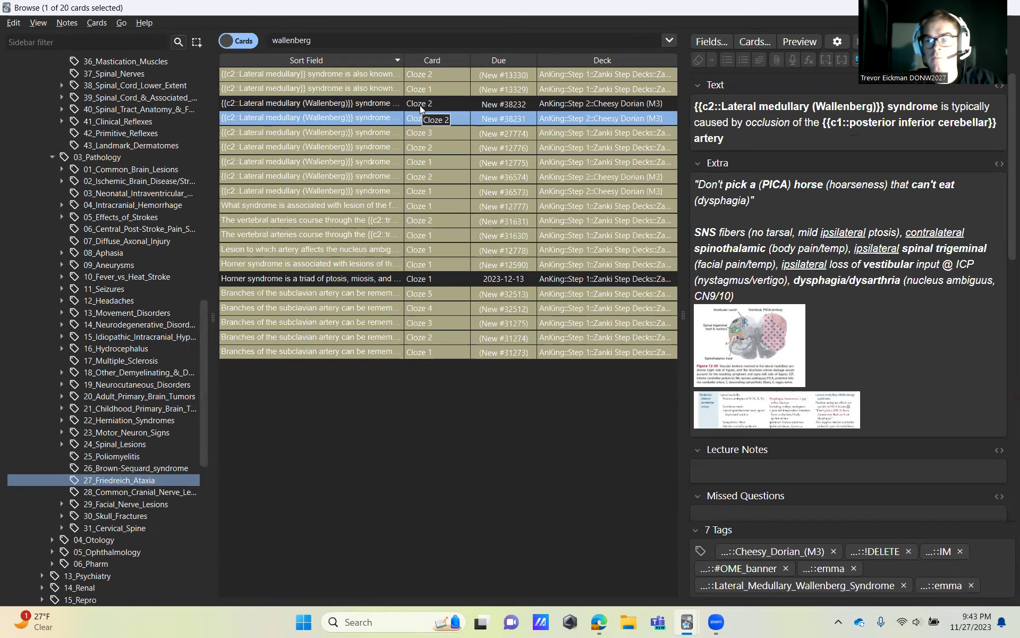
click(452, 280)
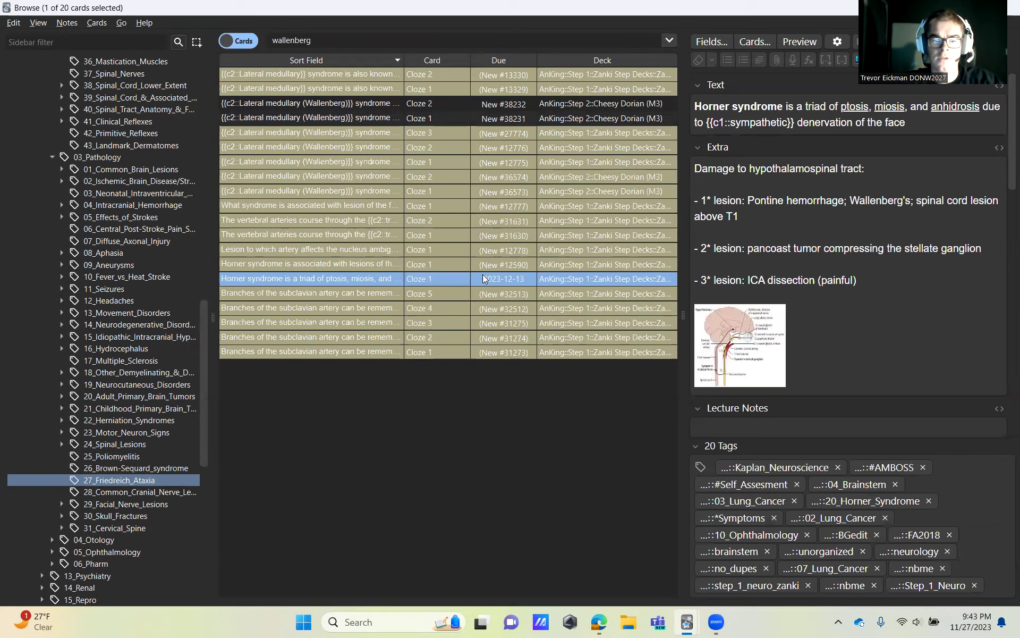
click(453, 107)
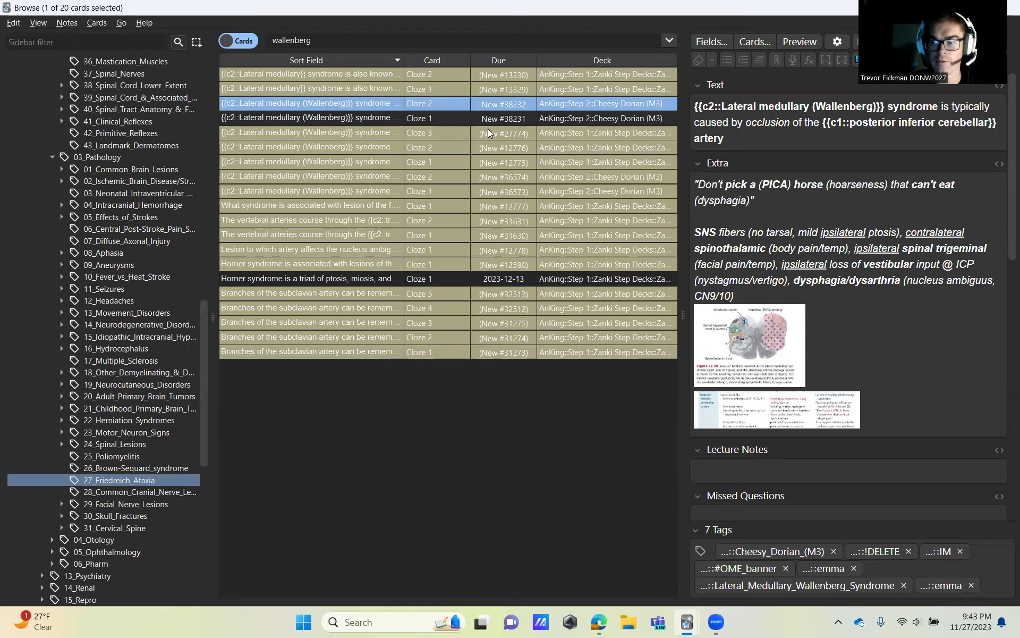
Clear the search and collapse the 03_Pathology and 02_Anatomy_&_Physiology tag branches
double_click(348, 40)
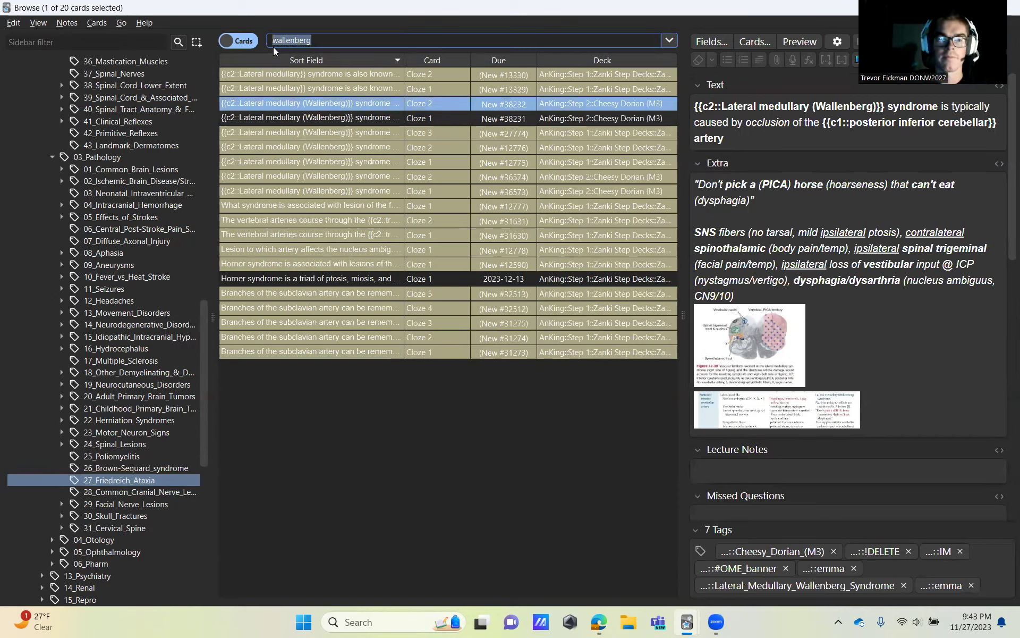
key(BackSpace)
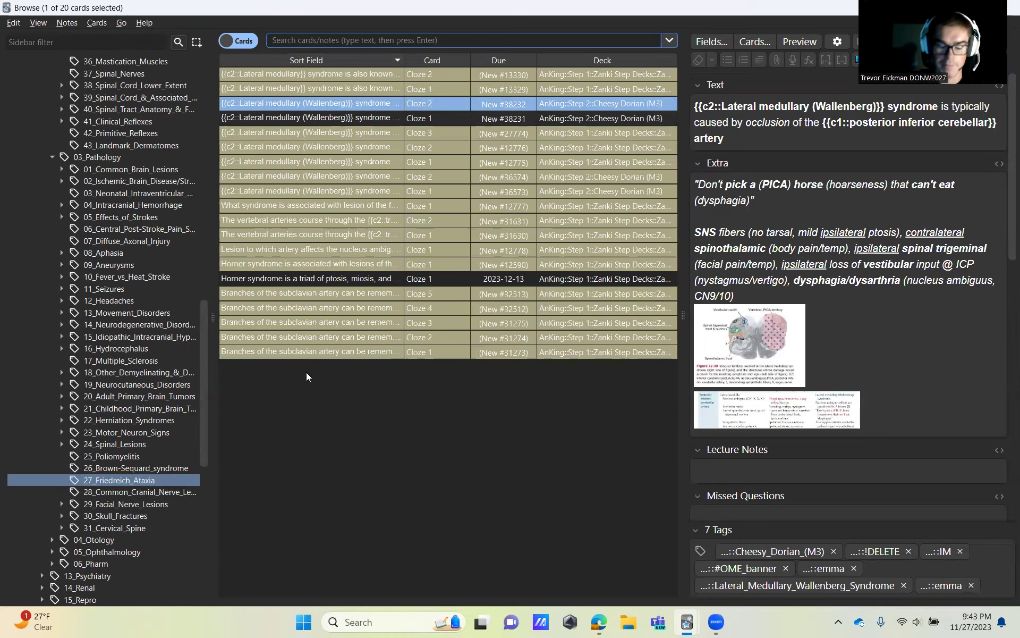
scroll(67, 394, up, 6)
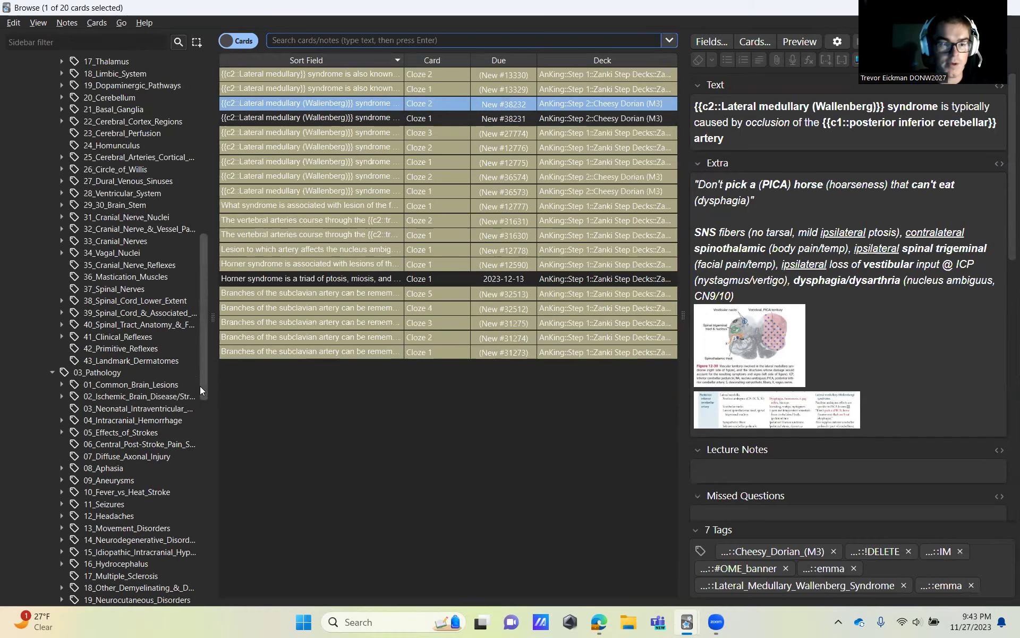
click(52, 372)
scroll(95, 354, up, 11)
click(53, 241)
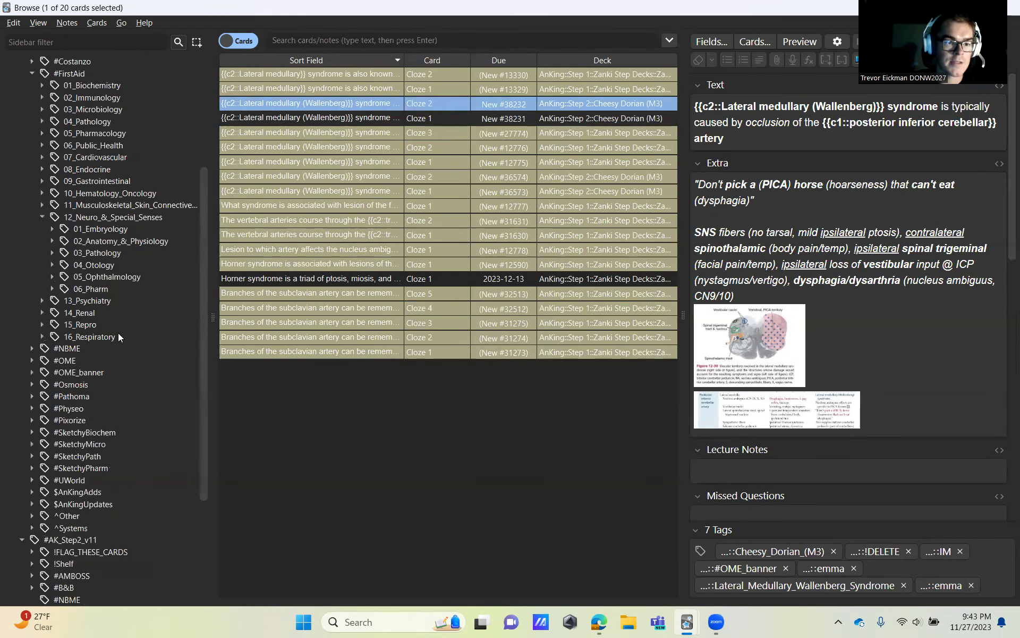
Close the card browser to return to the Decks screen
scroll(105, 285, down, 5)
scroll(105, 285, up, 7)
scroll(105, 285, up, 3)
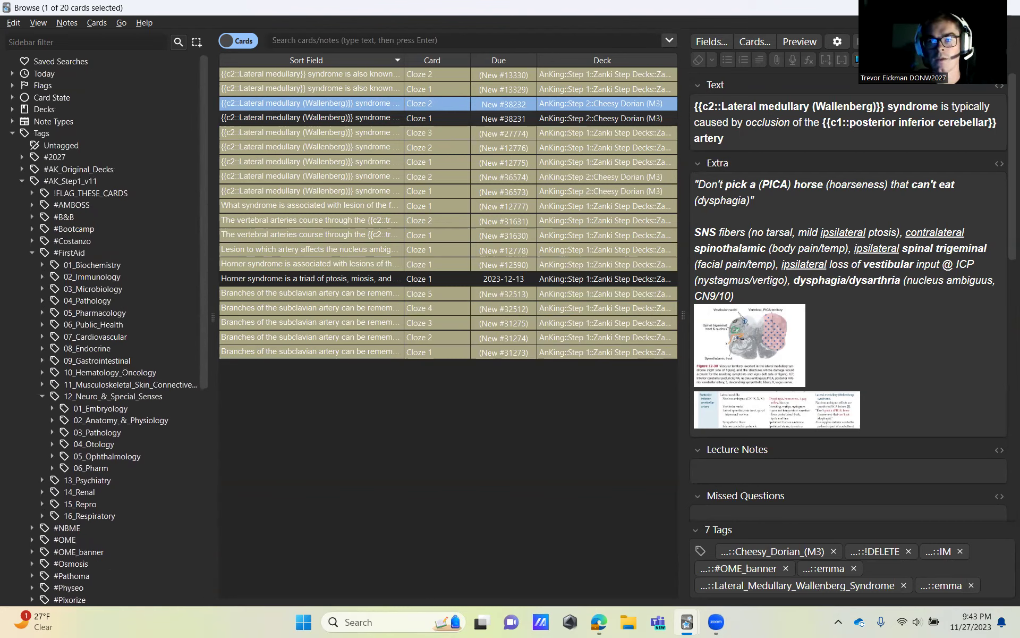
key(Escape)
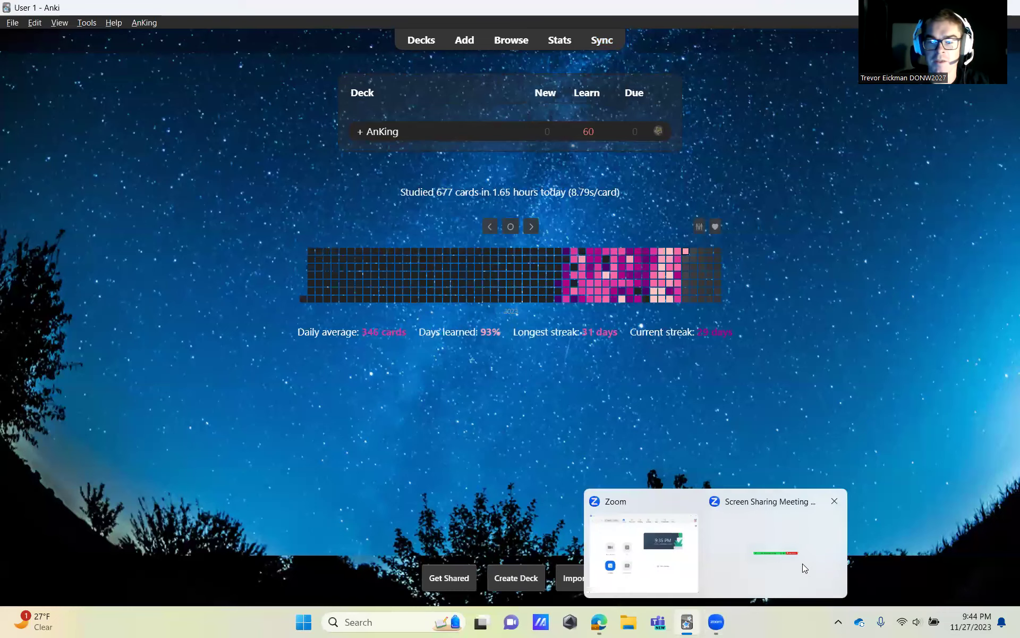
After the sync finishes, switch to the Zoom screen-sharing meeting
click(805, 567)
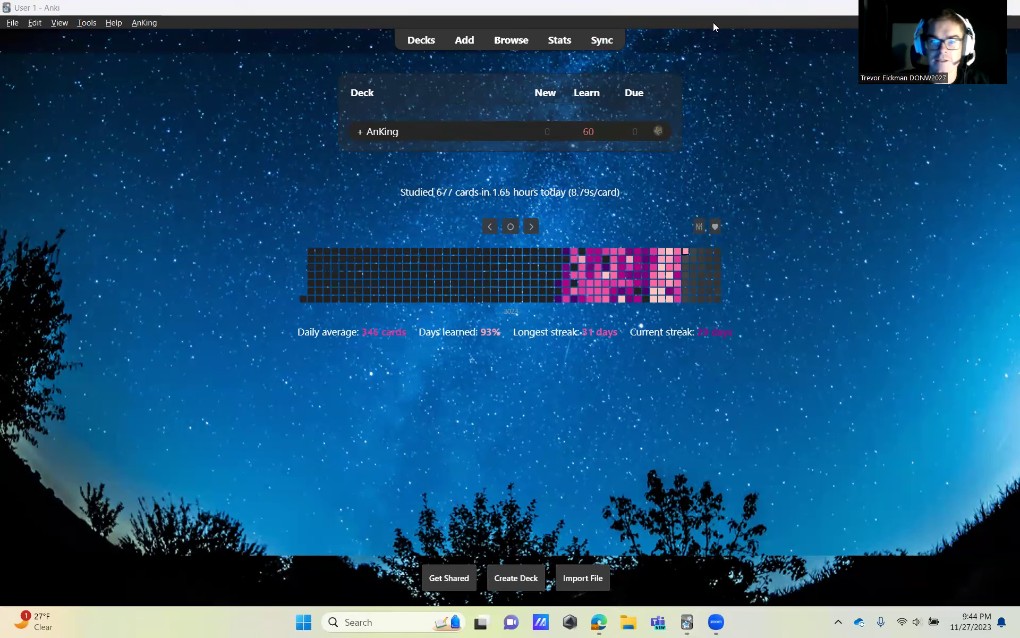